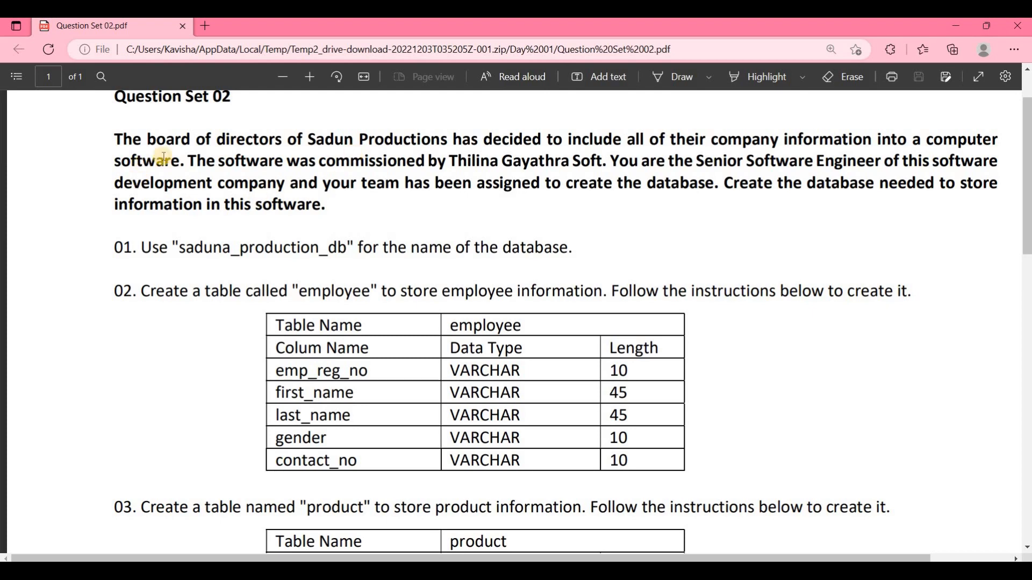
Step: Read the database requirements in Question Set 02.pdf, then switch to MySQL Workbench and create a new model
scroll(179, 251, "down", 5)
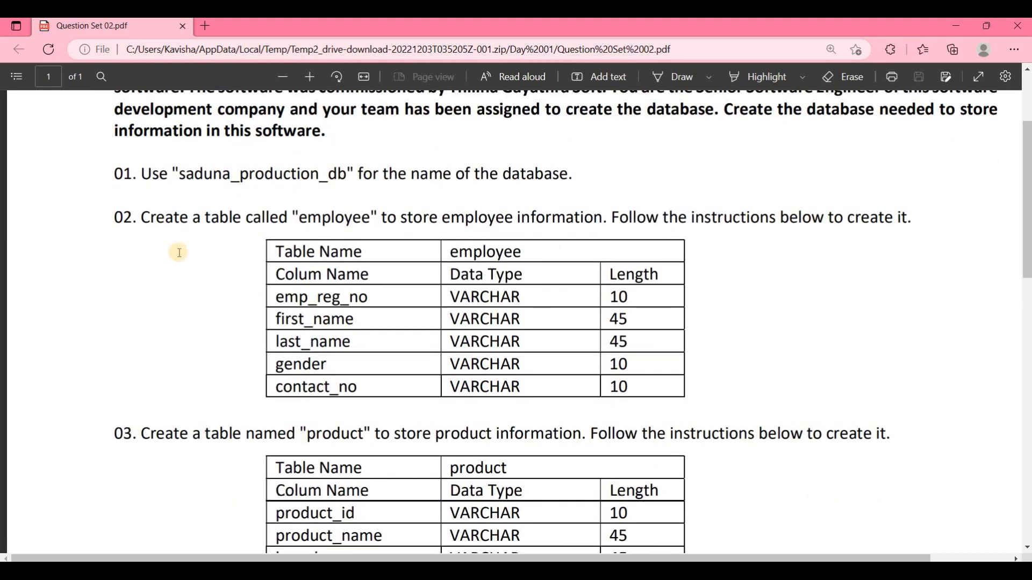
scroll(180, 274, "up", 5)
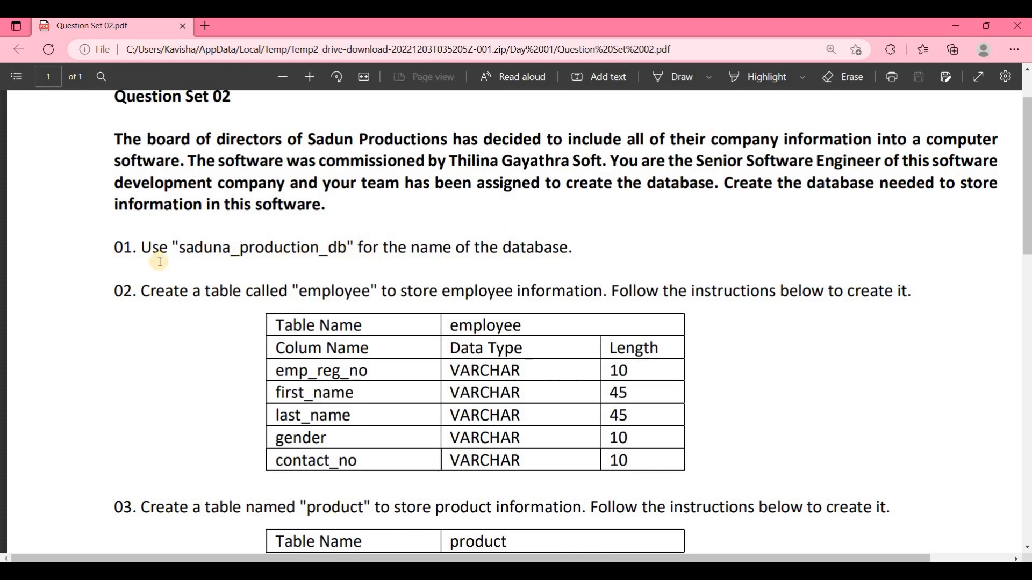
scroll(187, 259, "down", 2)
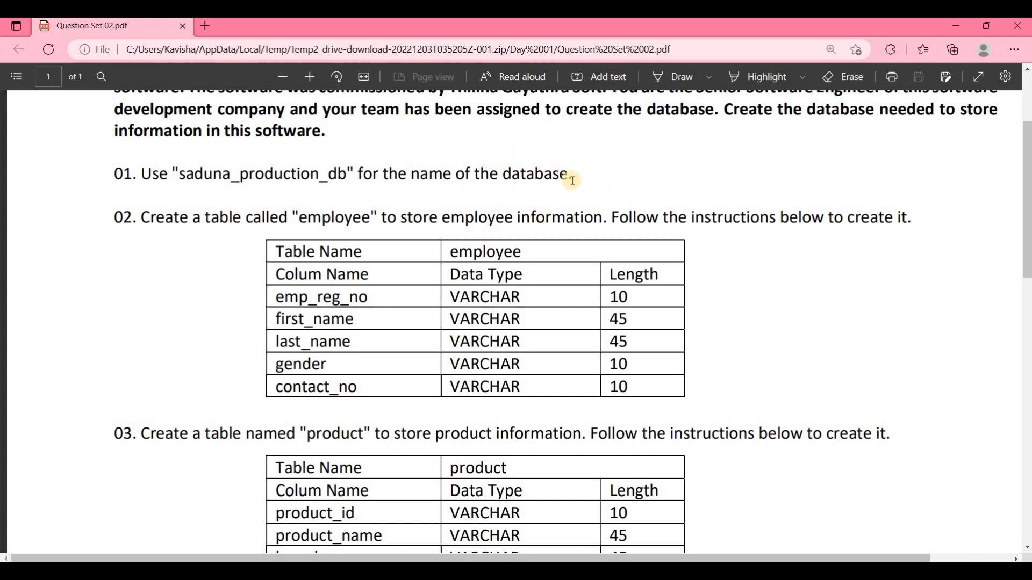
key("alt+Tab")
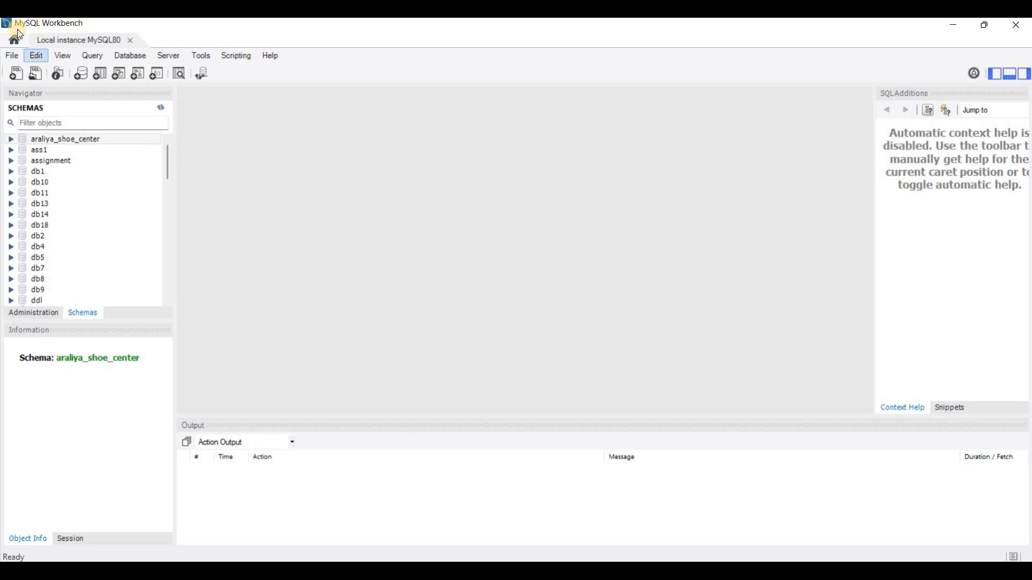
left_click(11, 55)
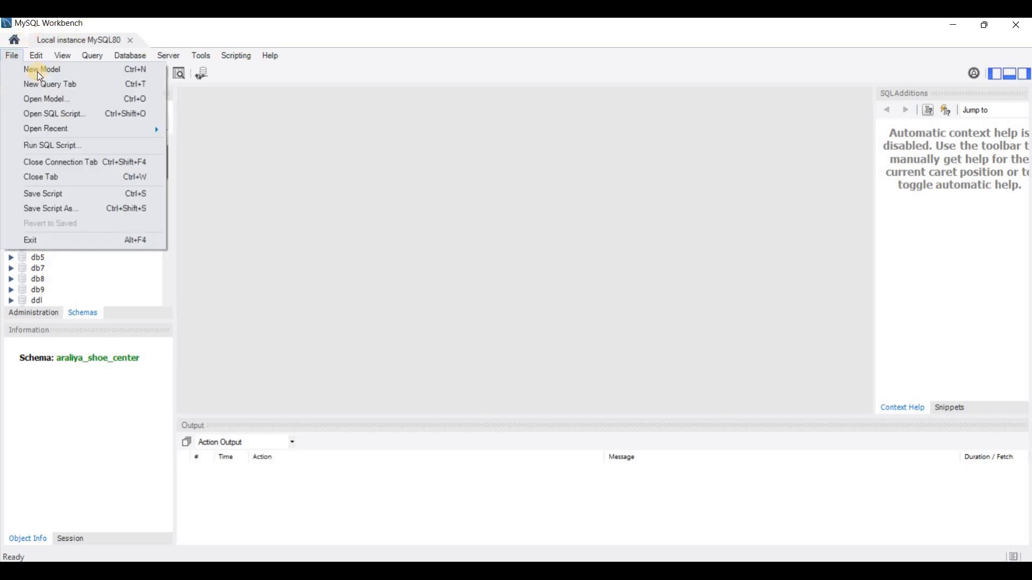
left_click(17, 54)
left_click(17, 54)
left_click(23, 68)
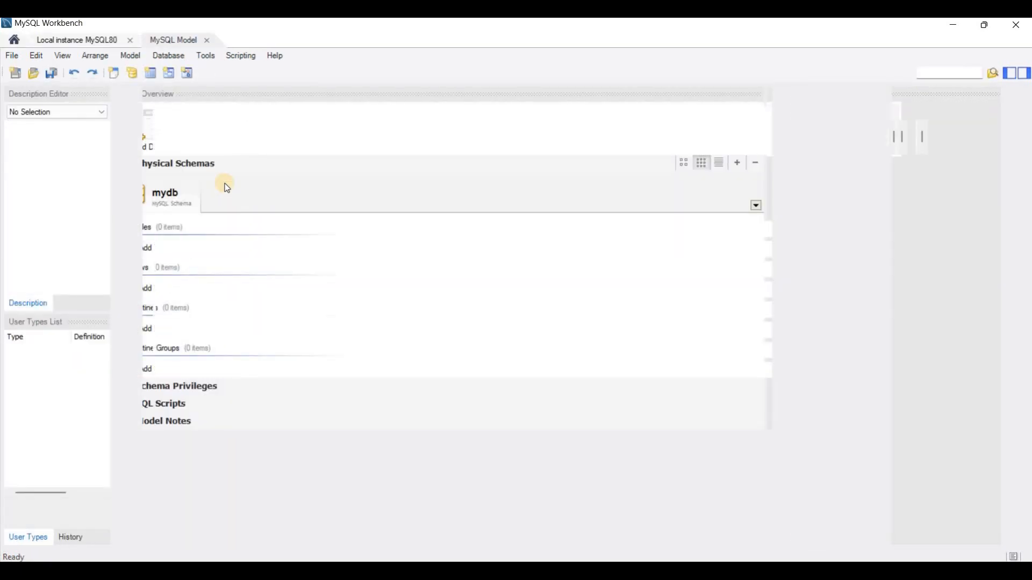
Step: Rename the mydb schema as saduna_production_db and add an EER diagram to the model
double_click(192, 196)
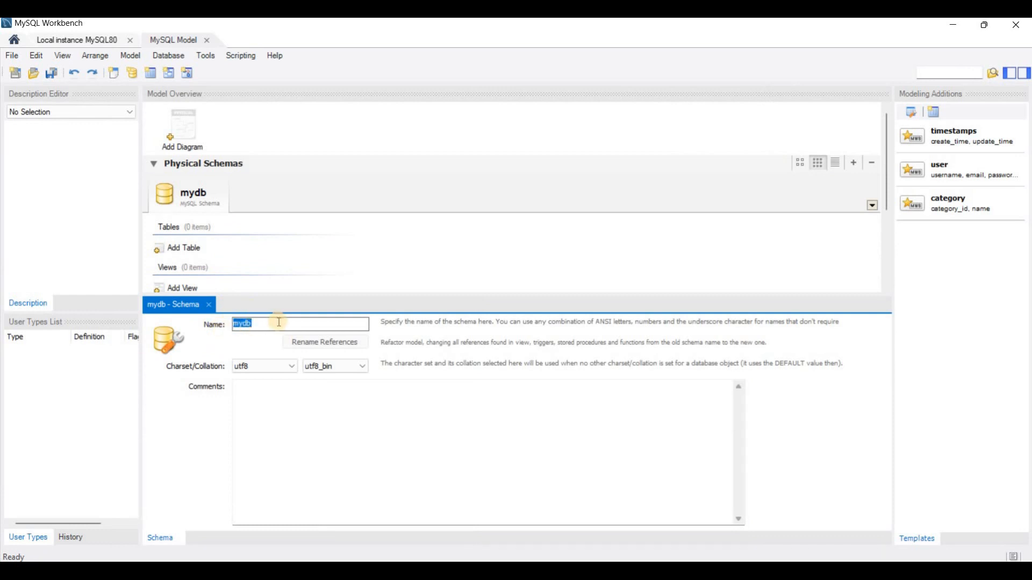
type("saduna_production_db")
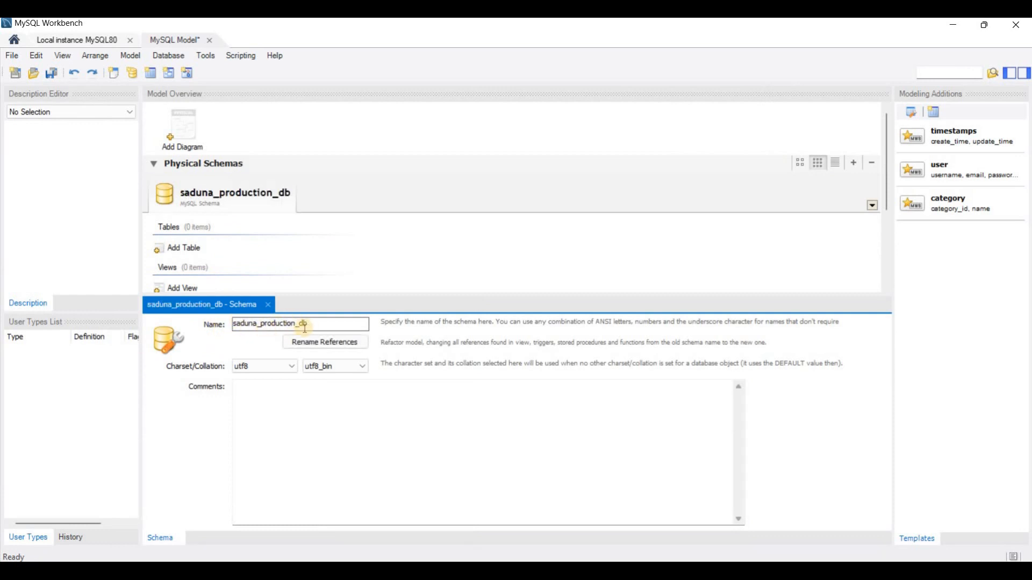
double_click(183, 137)
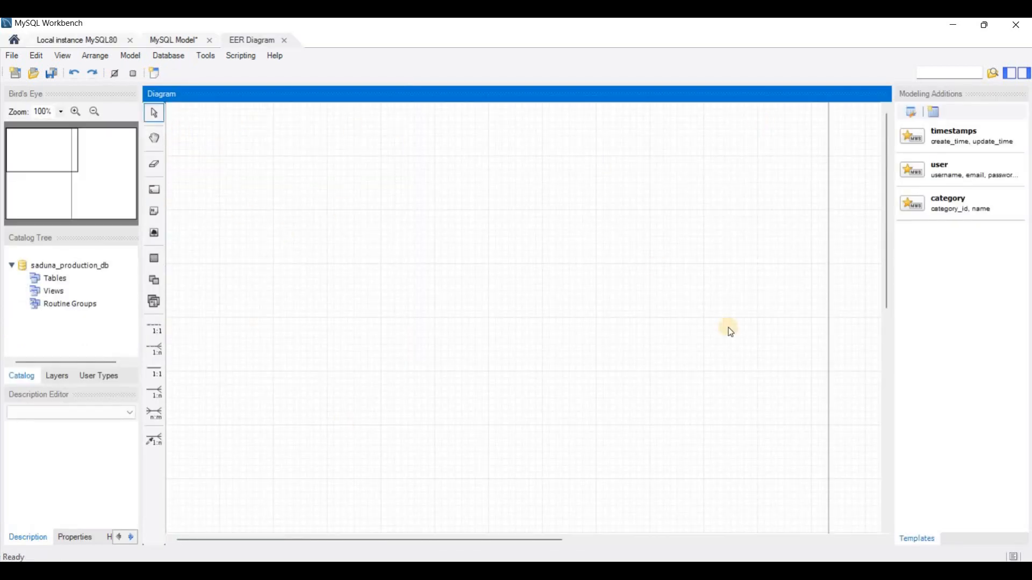
Step: Check the first table's name in the question set, then place a new table in the diagram and name it employee
left_click(448, 575)
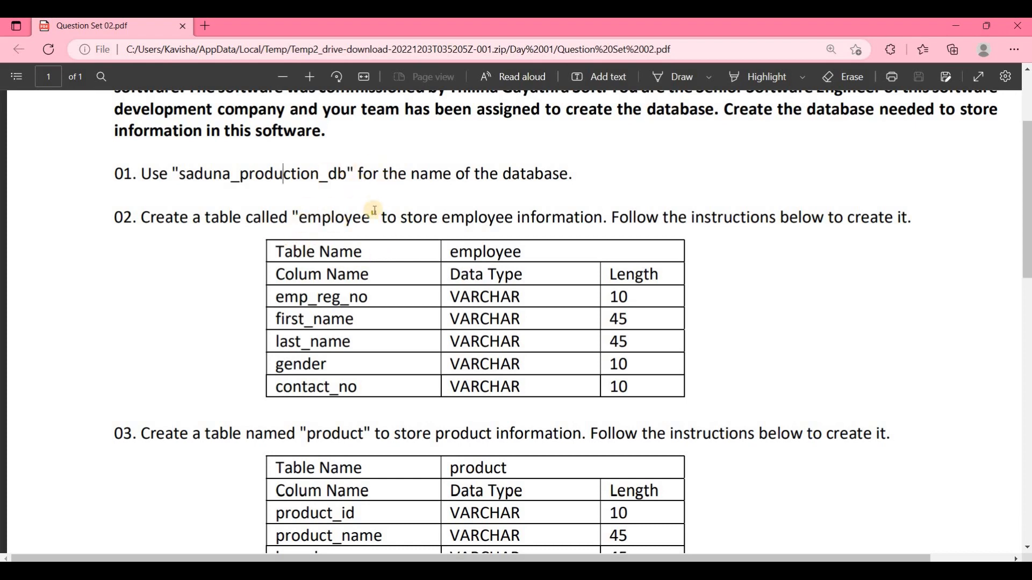
key("alt+Tab")
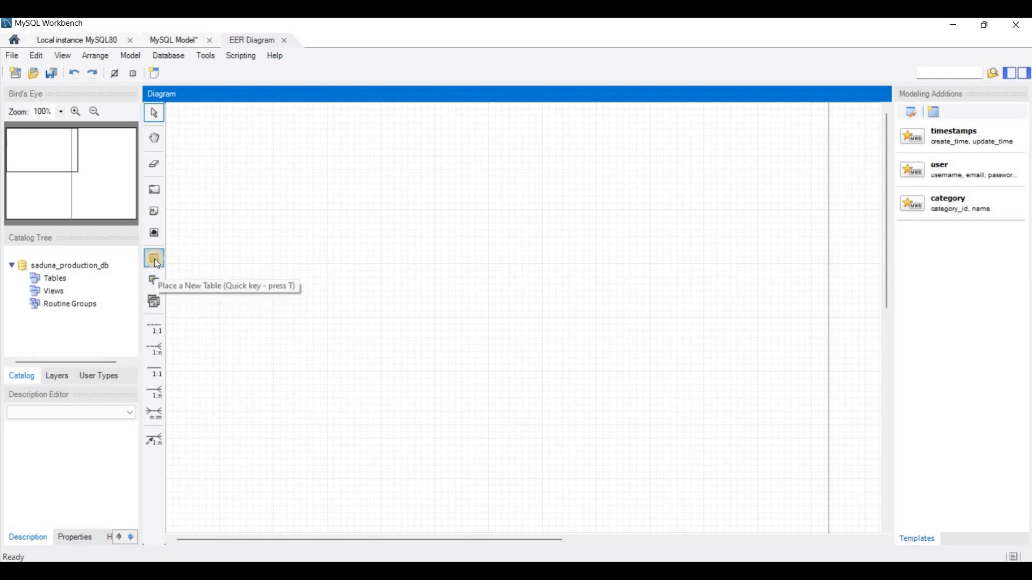
left_click(157, 264)
left_click(280, 172)
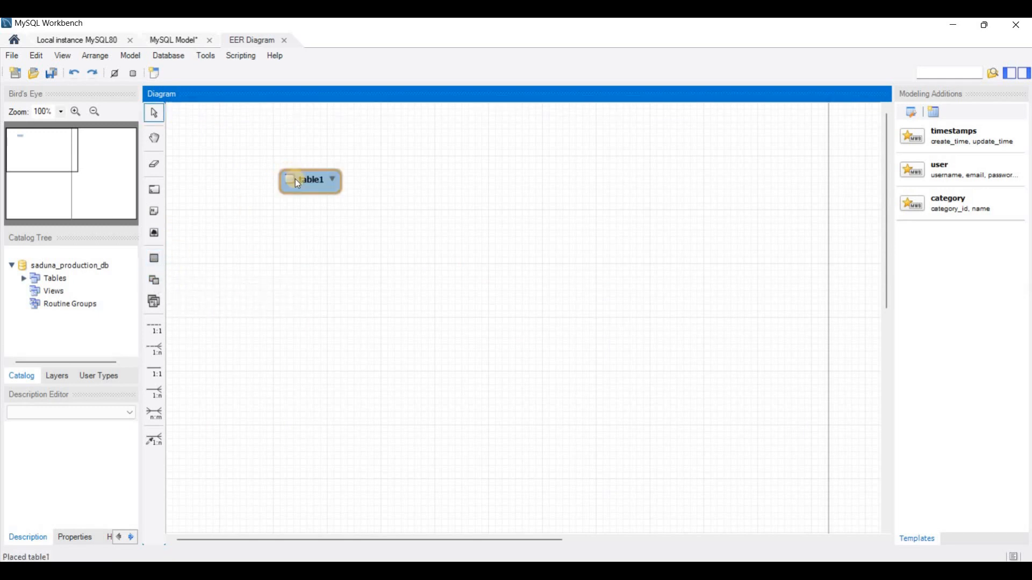
double_click(295, 185)
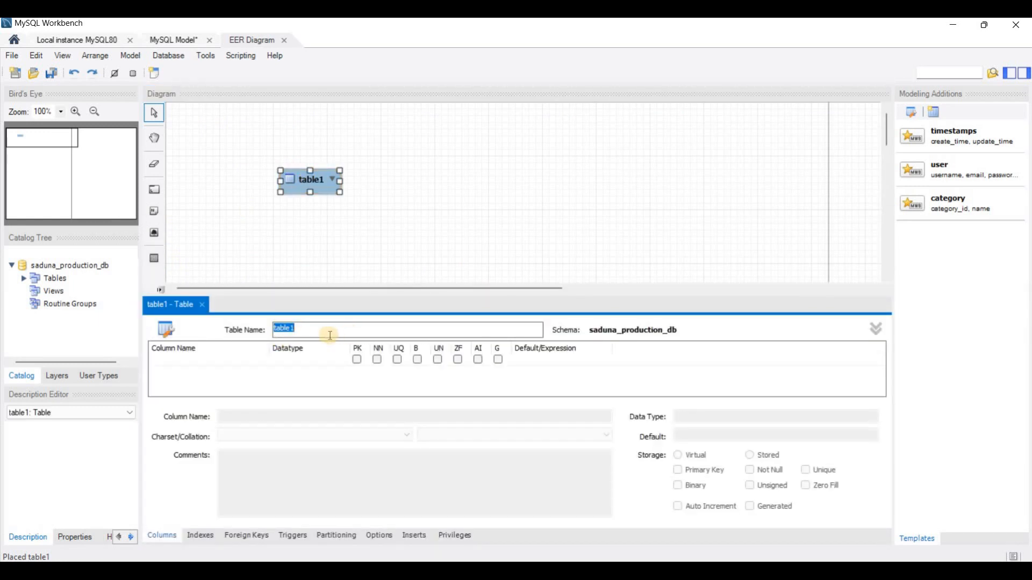
type("employee")
Step: Following the question set, add the primary key column emp_reg_no with datatype VARCHAR(10) to the employee table
key("alt+Tab")
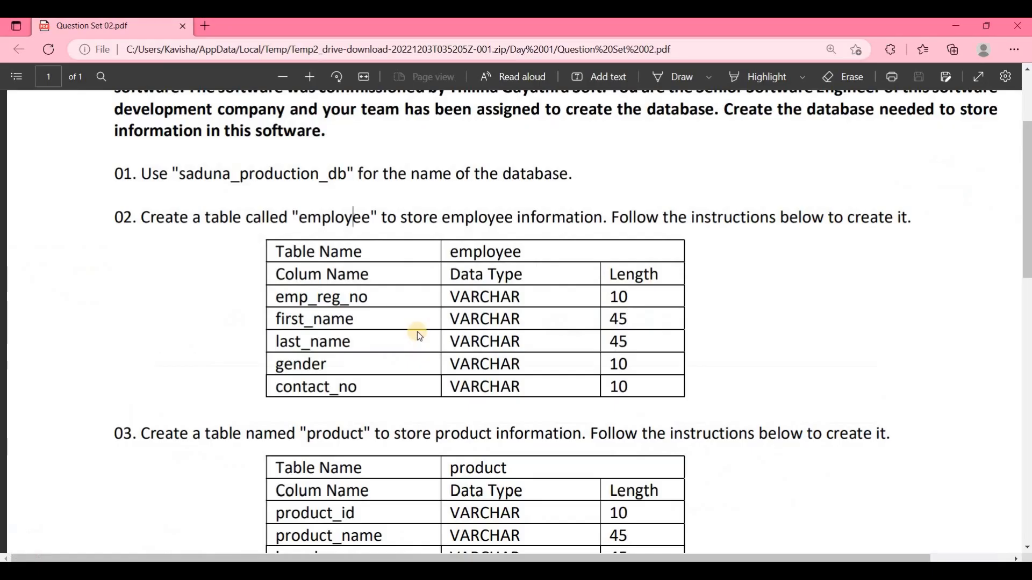
scroll(417, 331, "down", 1)
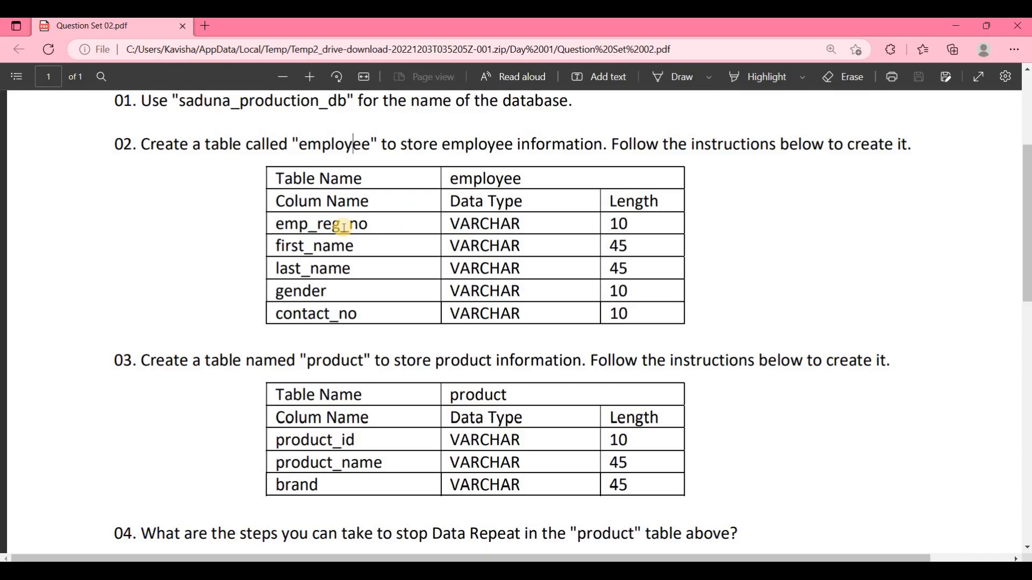
key("alt+Tab")
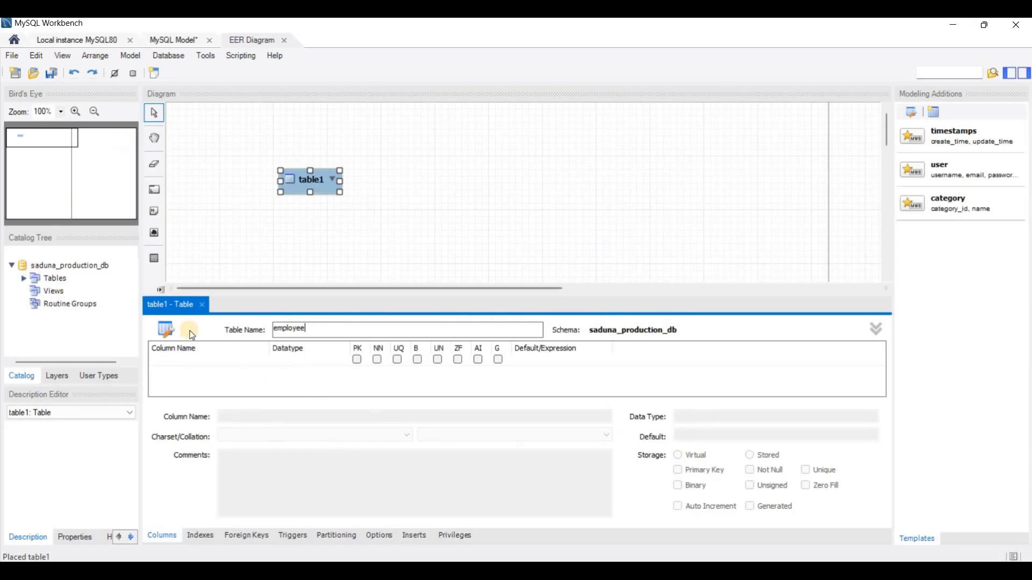
left_click(167, 360)
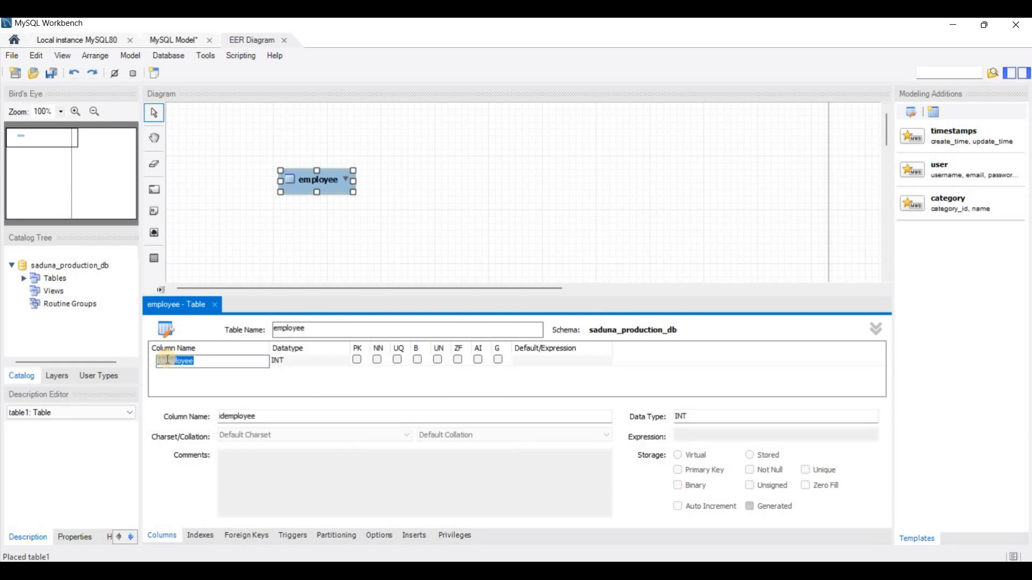
type("emp_reg_no")
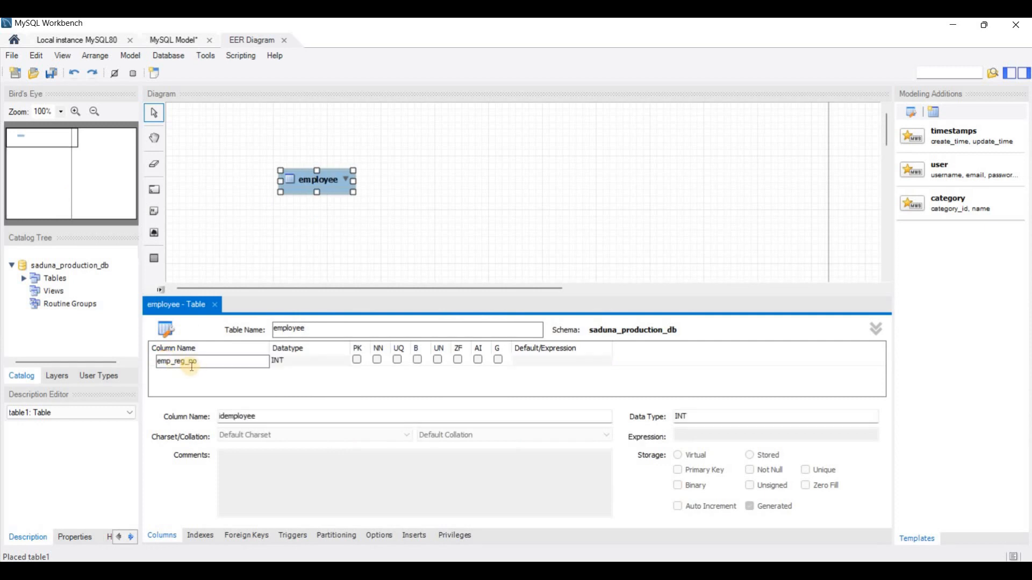
left_click(298, 359)
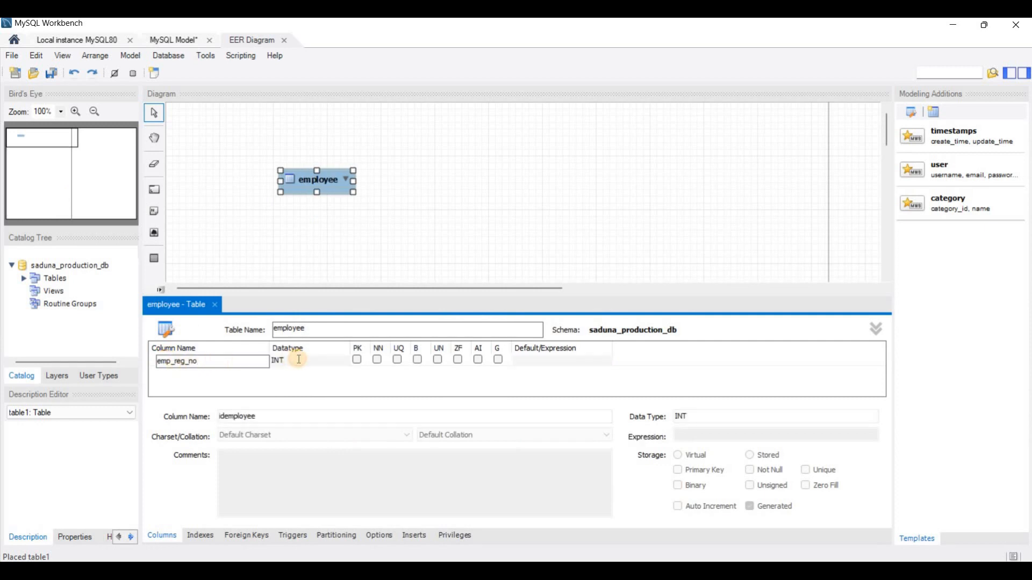
left_click(344, 363)
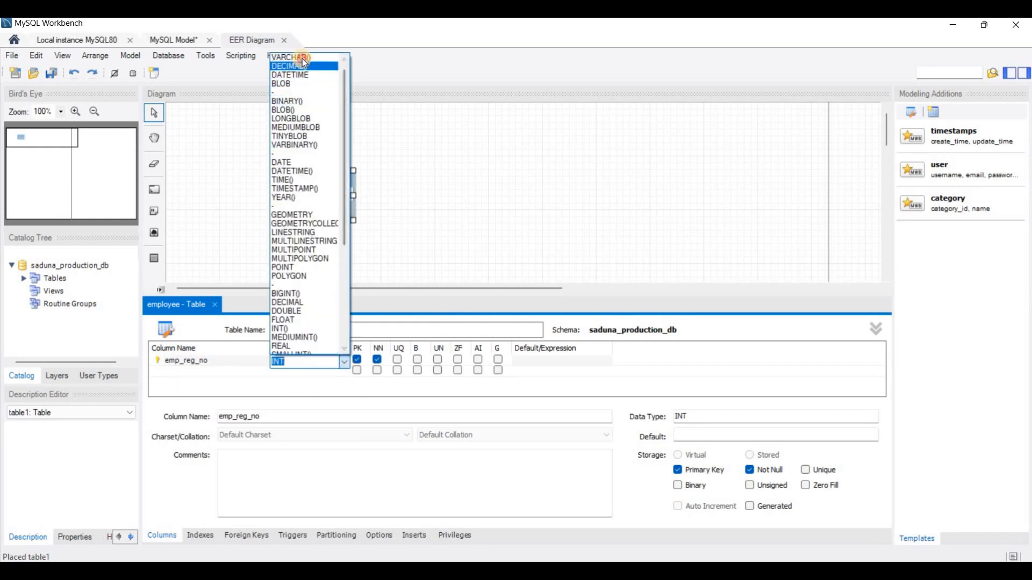
left_click(336, 60)
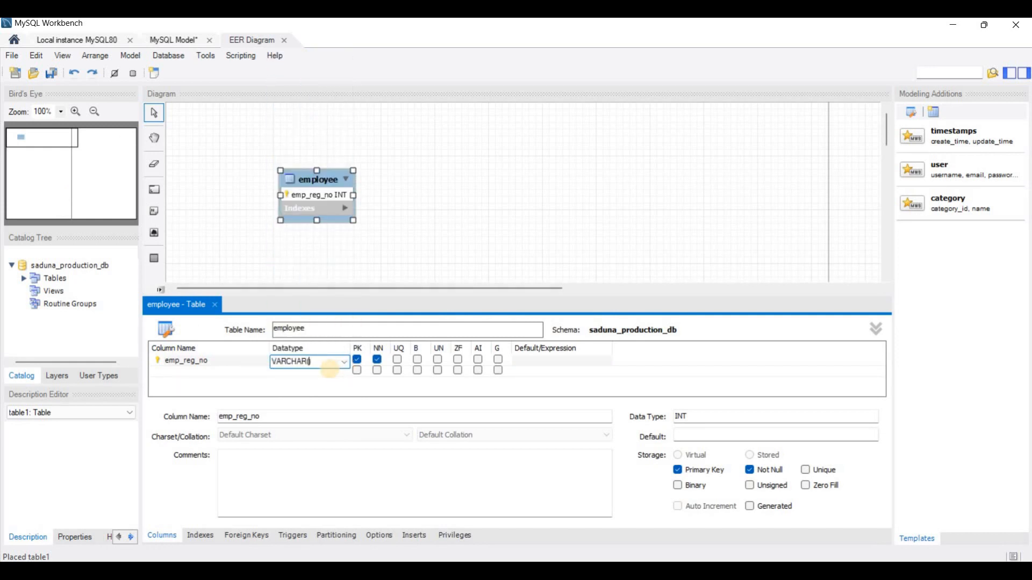
type("10")
left_click(479, 361)
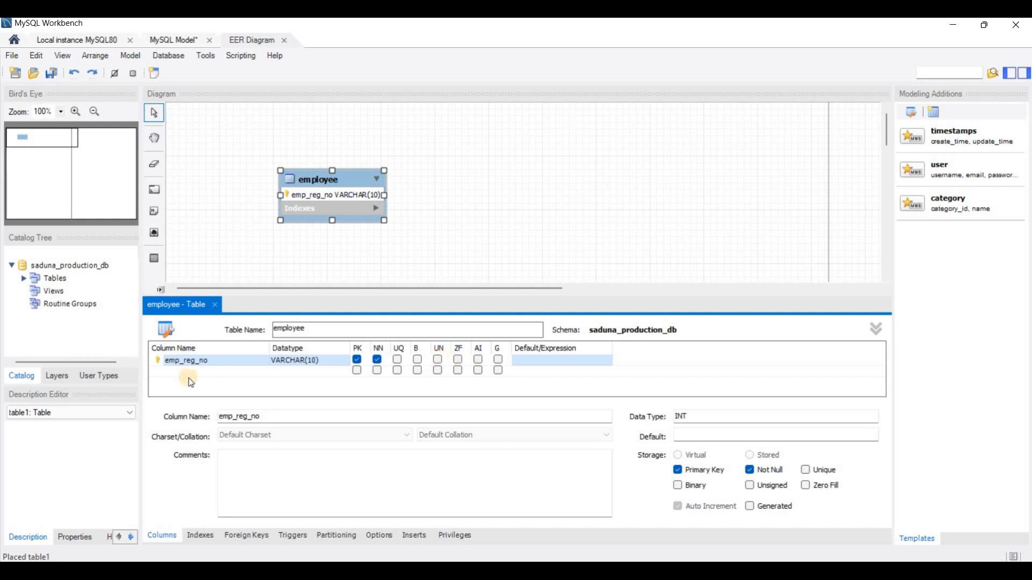
Step: Add the remaining employee columns from the question set: first_name VARCHAR(45), last_name VARCHAR(45), gender VARCHAR(10) and contact_no VARCHAR(10)
mouse_move(448, 571)
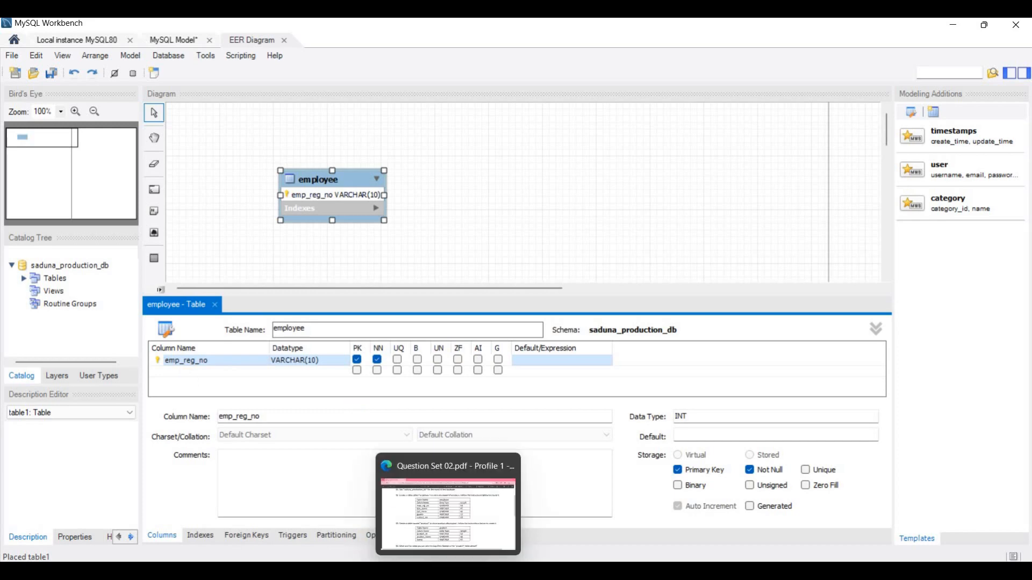
left_click(446, 513)
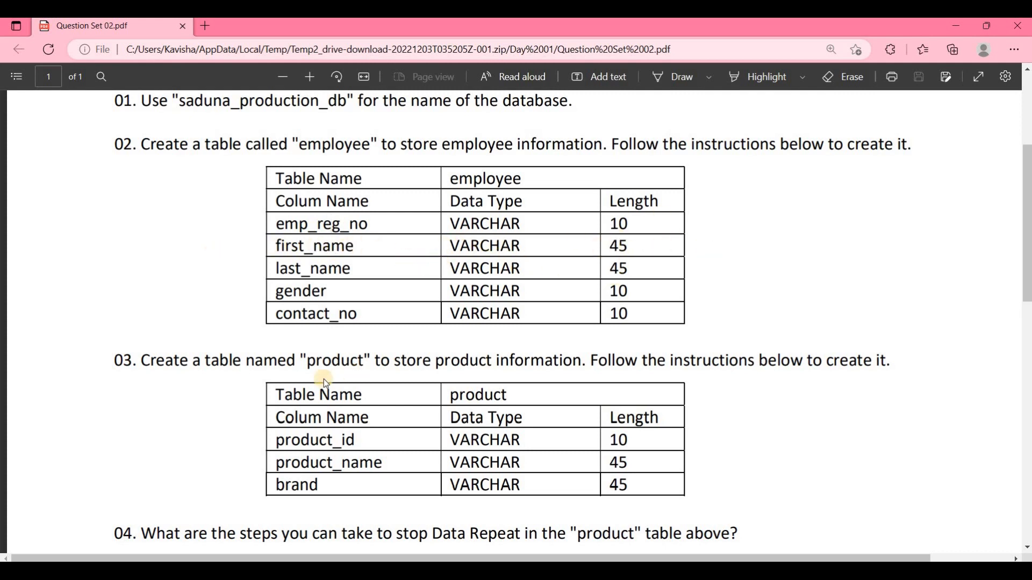
key("alt+Tab")
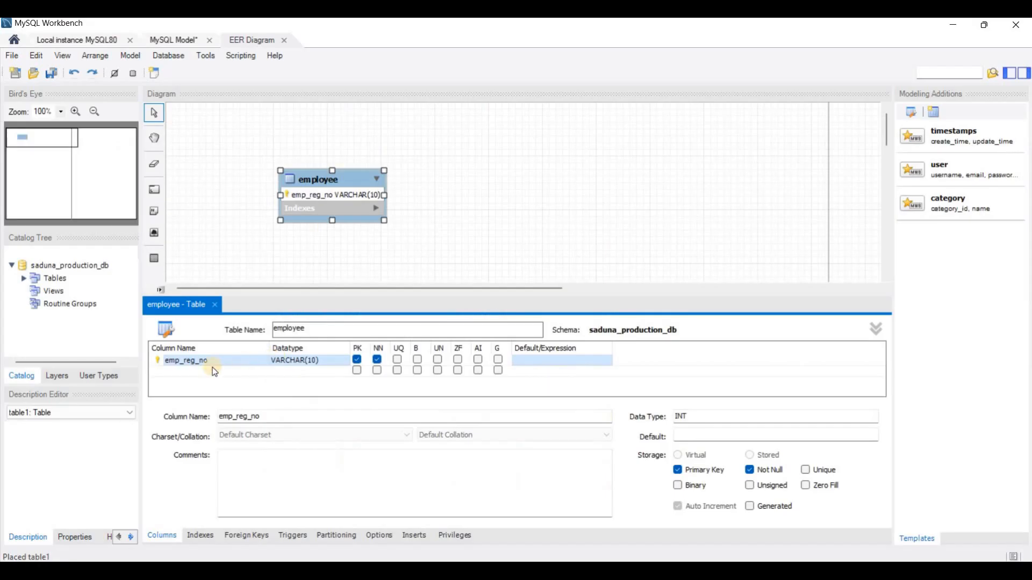
left_click(179, 370)
type("first_name")
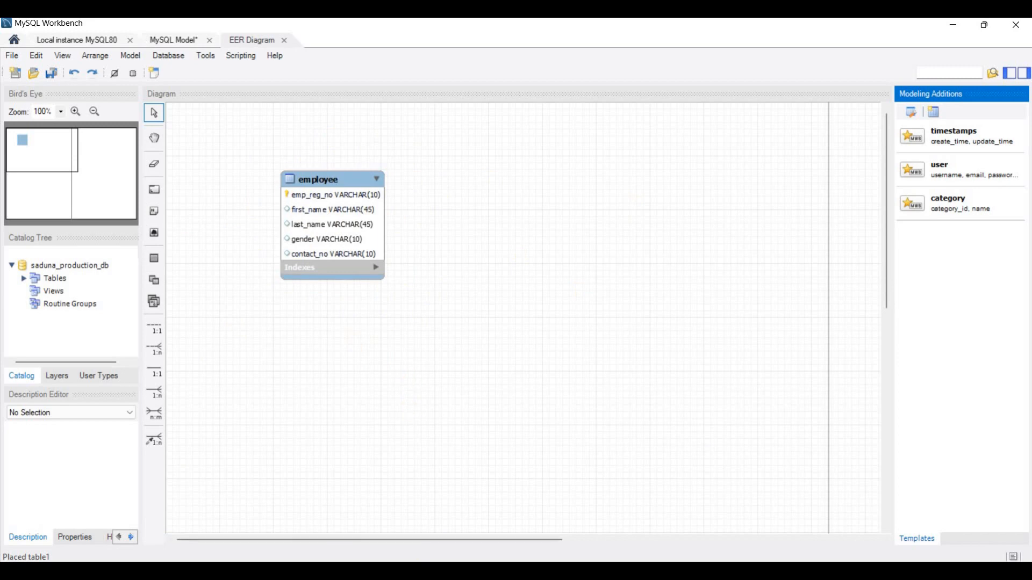
Step: Review question 03 in the PDF, then place a second table beside employee in the diagram and name it product
key("alt+Tab")
scroll(239, 322, "down", 1)
left_click(188, 282)
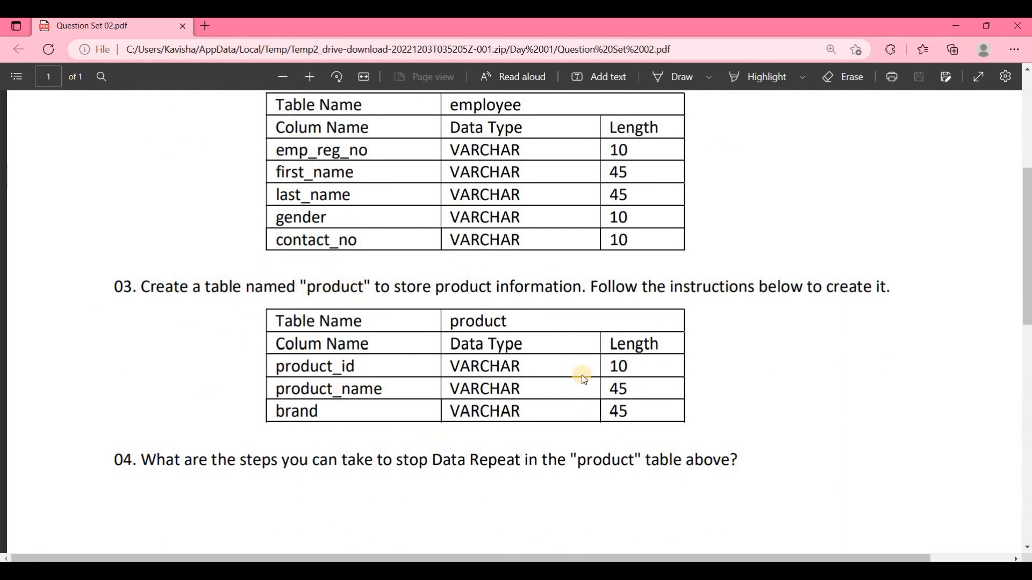
scroll(582, 382, "up", 1)
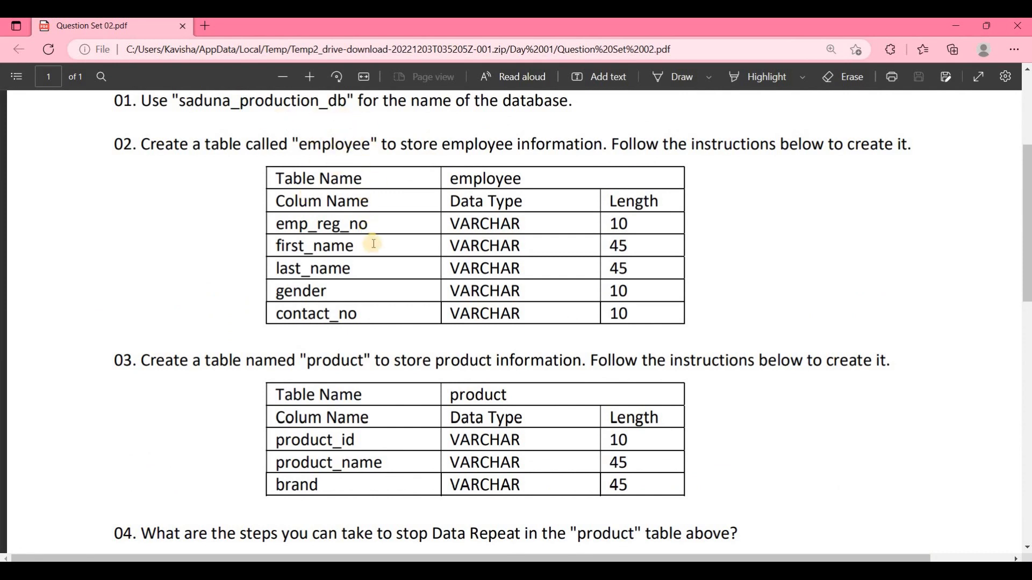
scroll(328, 250, "down", 1)
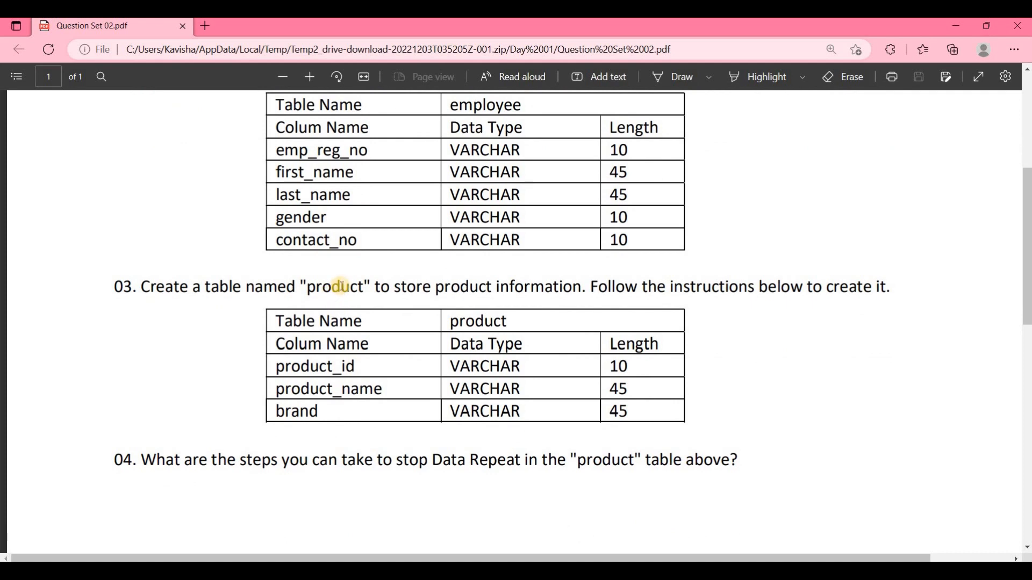
left_click(334, 289)
key("alt+Tab")
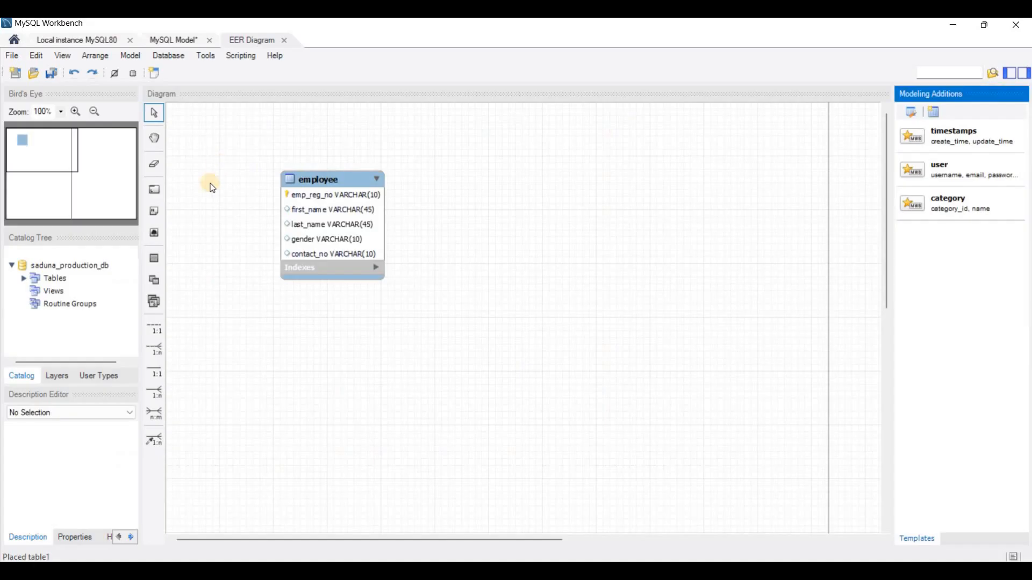
left_click(155, 260)
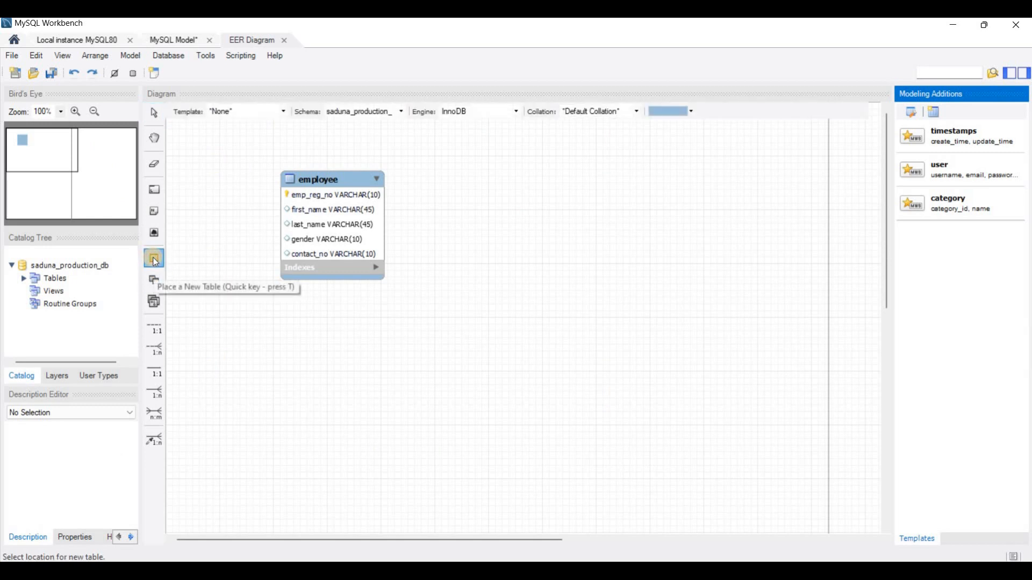
left_click(505, 182)
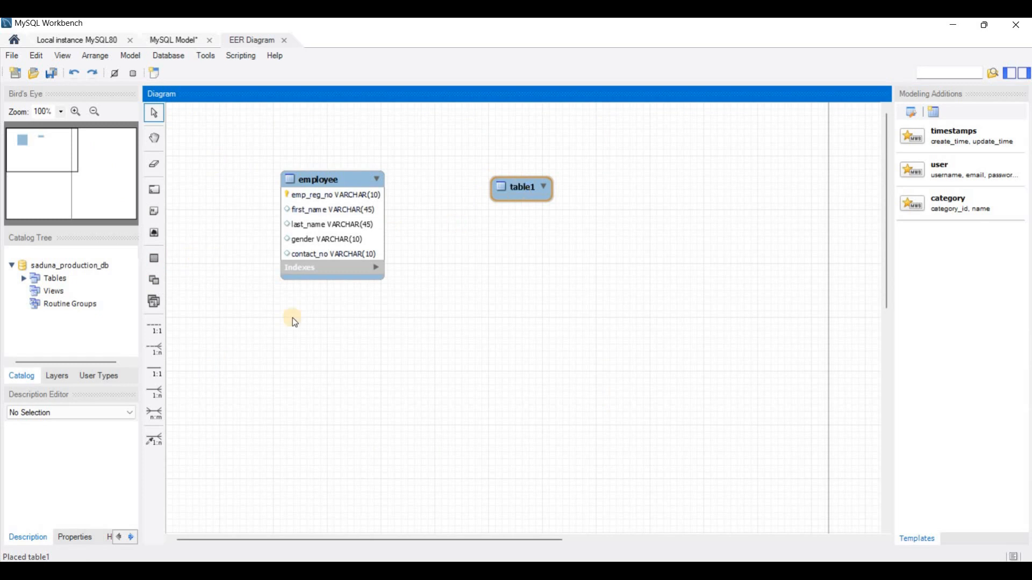
type("product")
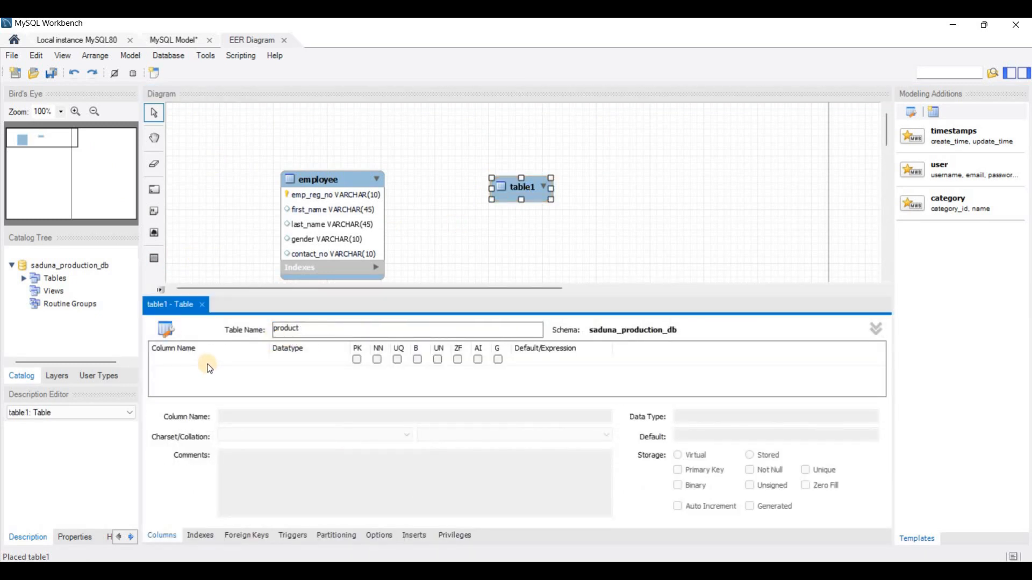
Step: Following question 03 in the PDF, add the primary key column product_id with datatype VARCHAR(10) to the product table
key("alt+Tab")
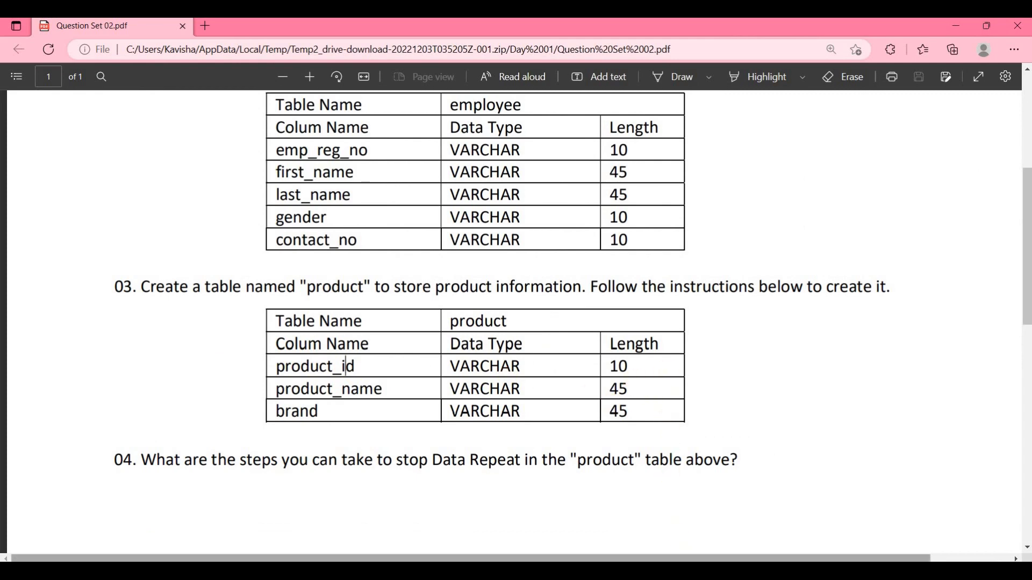
left_click(698, 570)
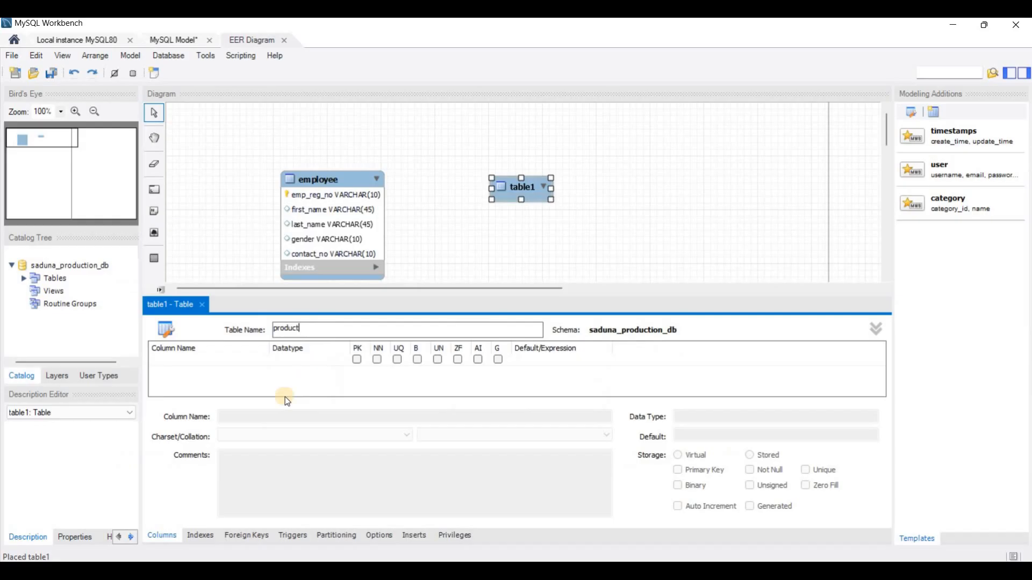
double_click(170, 360)
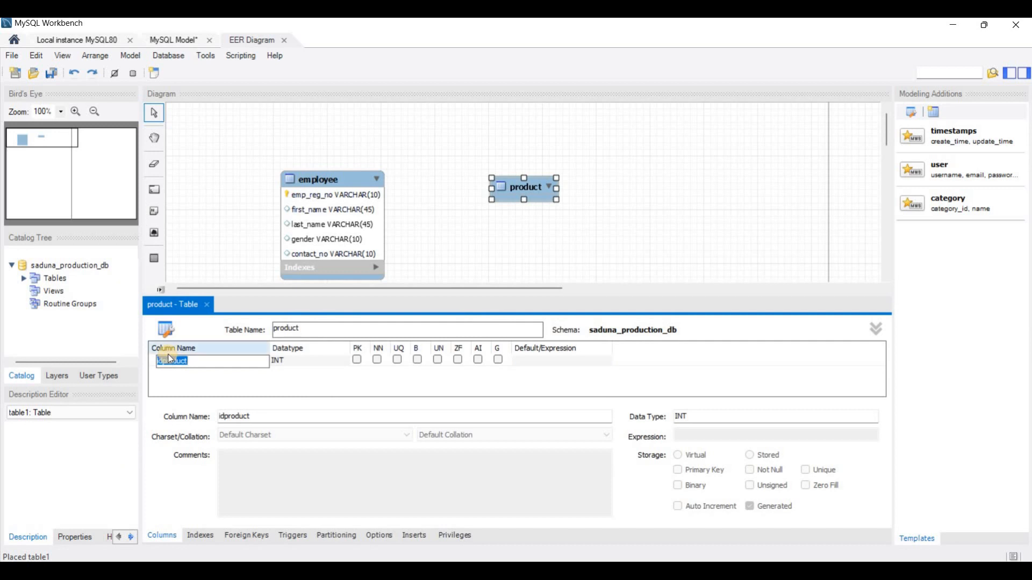
type("product_id")
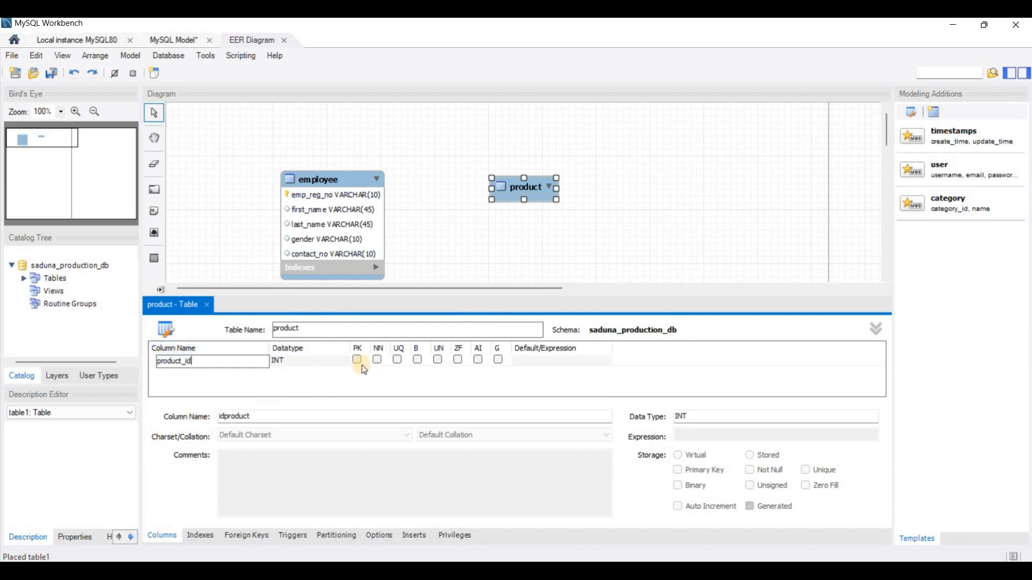
left_click(334, 360)
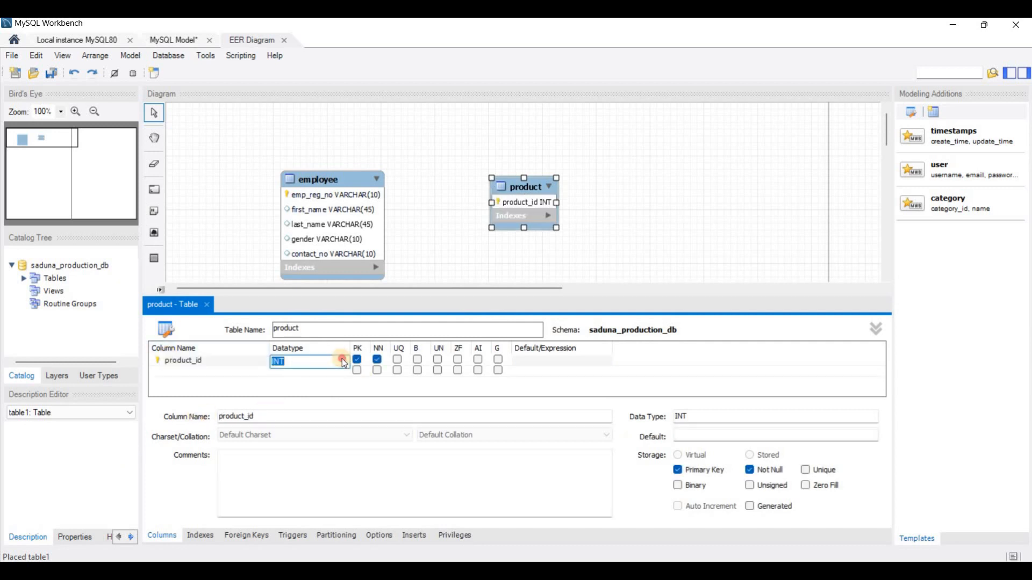
left_click(343, 360)
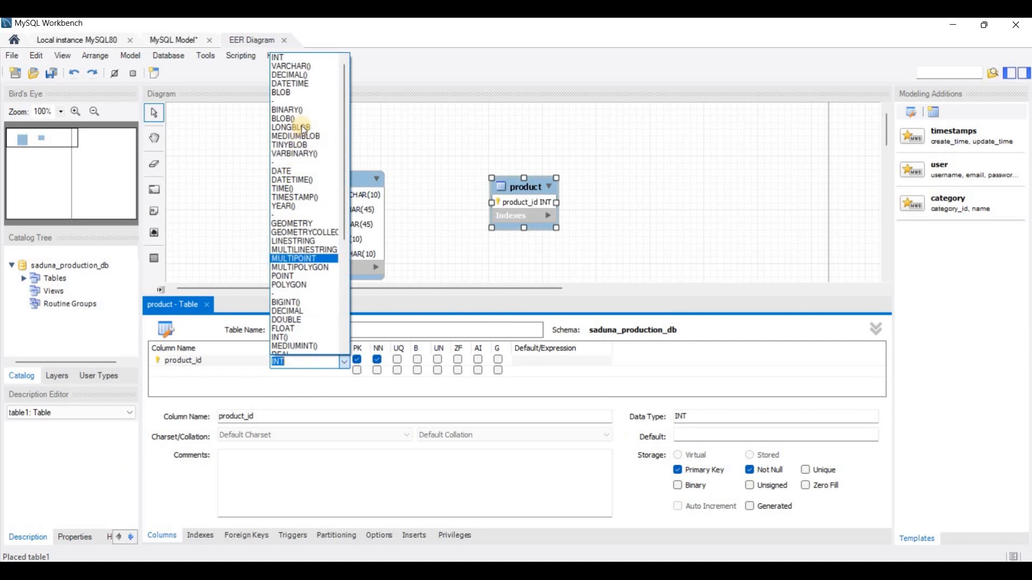
left_click(303, 65)
type("10")
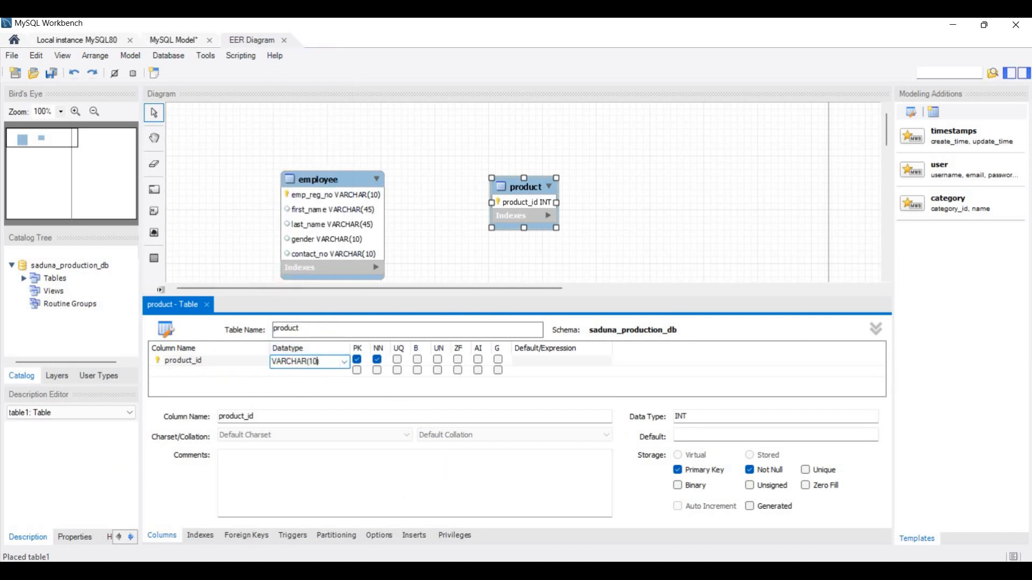
Step: Add the remaining product columns from the question set, product_name VARCHAR(45) and brand VARCHAR(45), and close the table editor
key("alt+Tab")
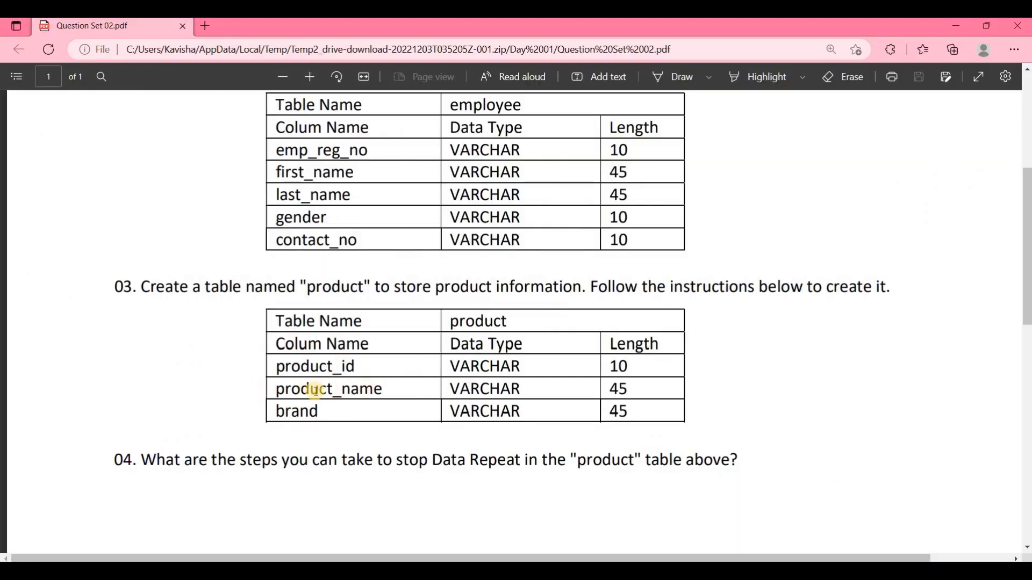
key("alt+Tab")
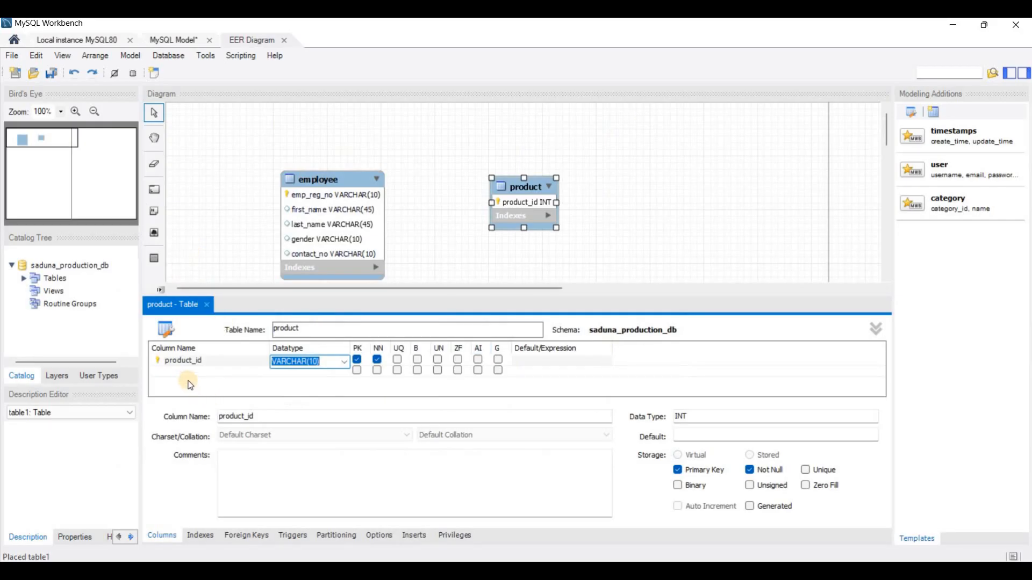
double_click(183, 370)
type("product_name")
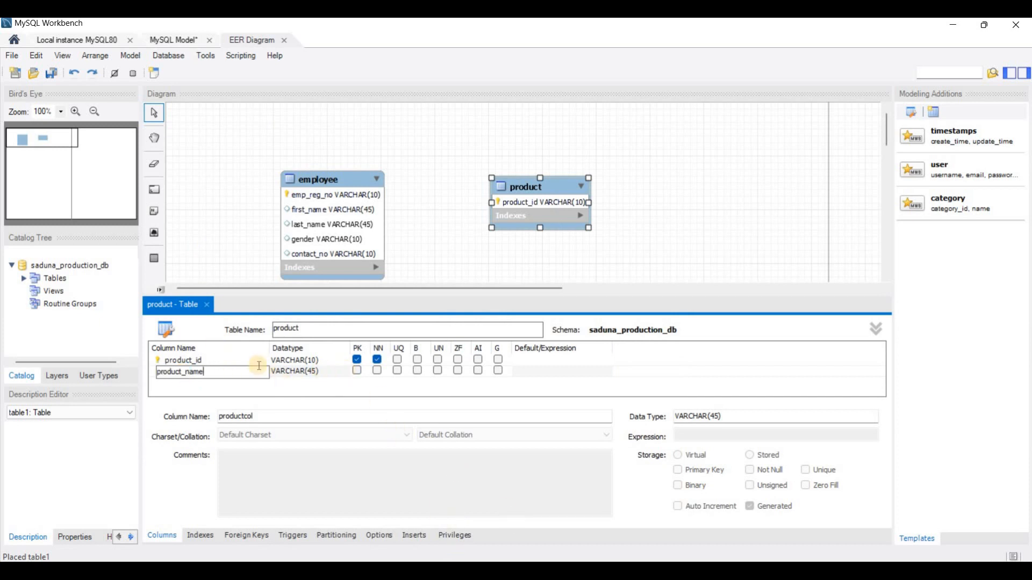
key("alt+Tab")
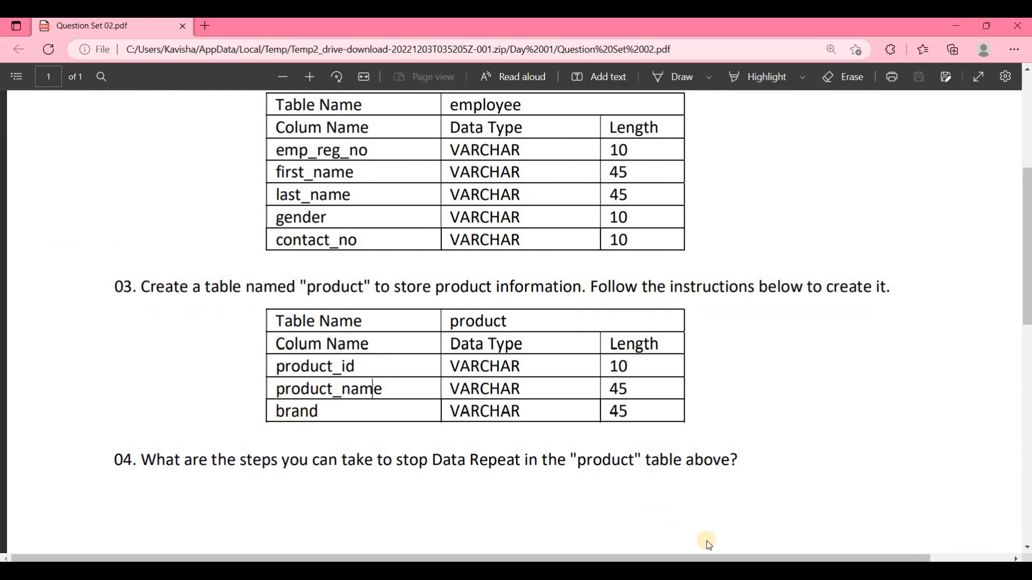
key("alt+Tab")
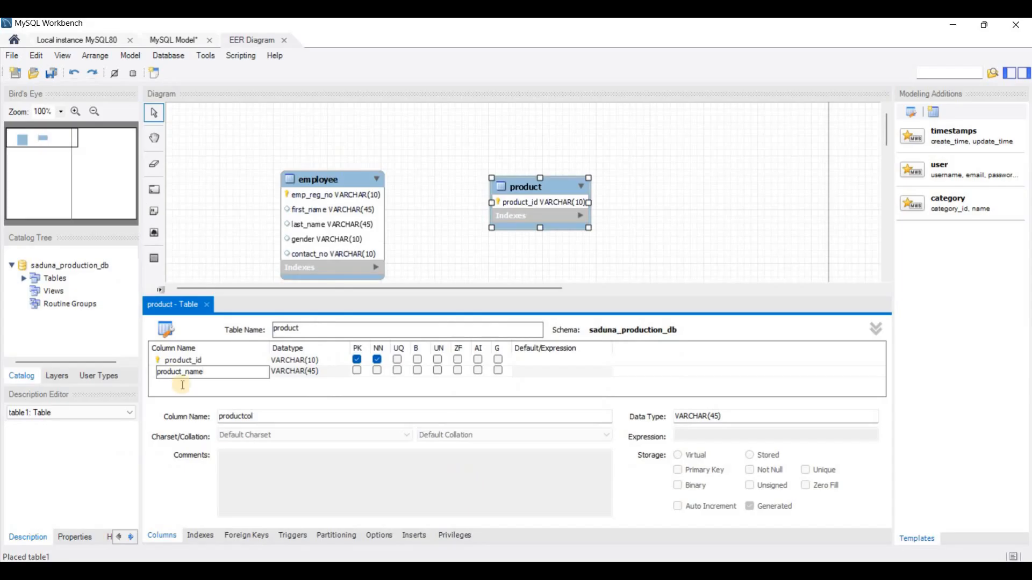
double_click(183, 385)
type("brand")
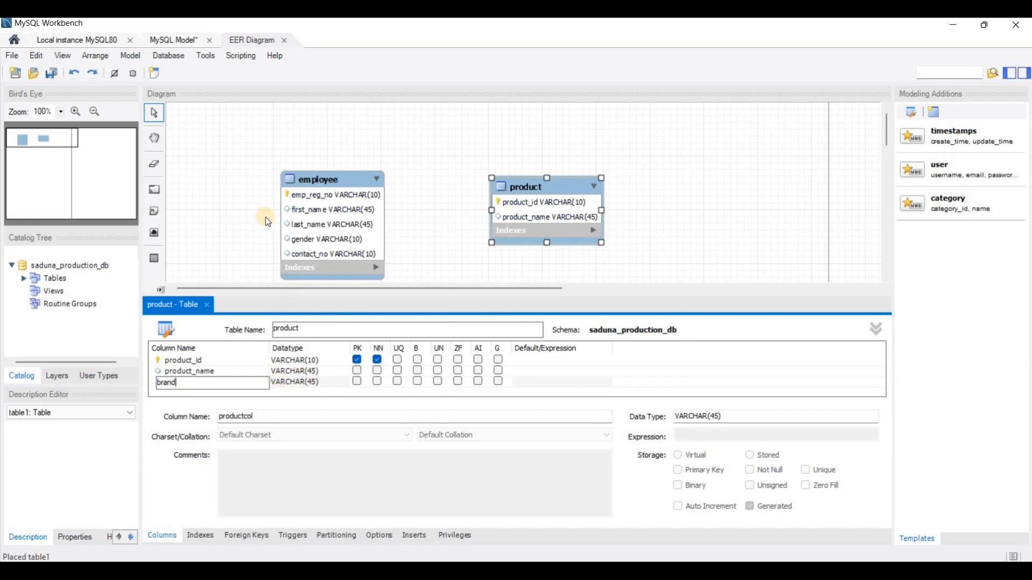
left_click(205, 304)
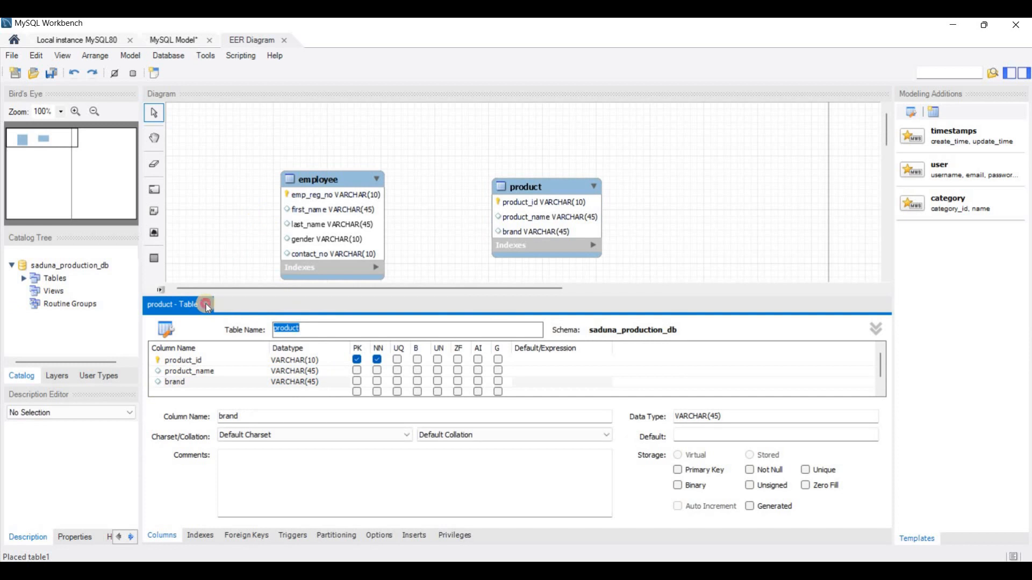
left_click(206, 305)
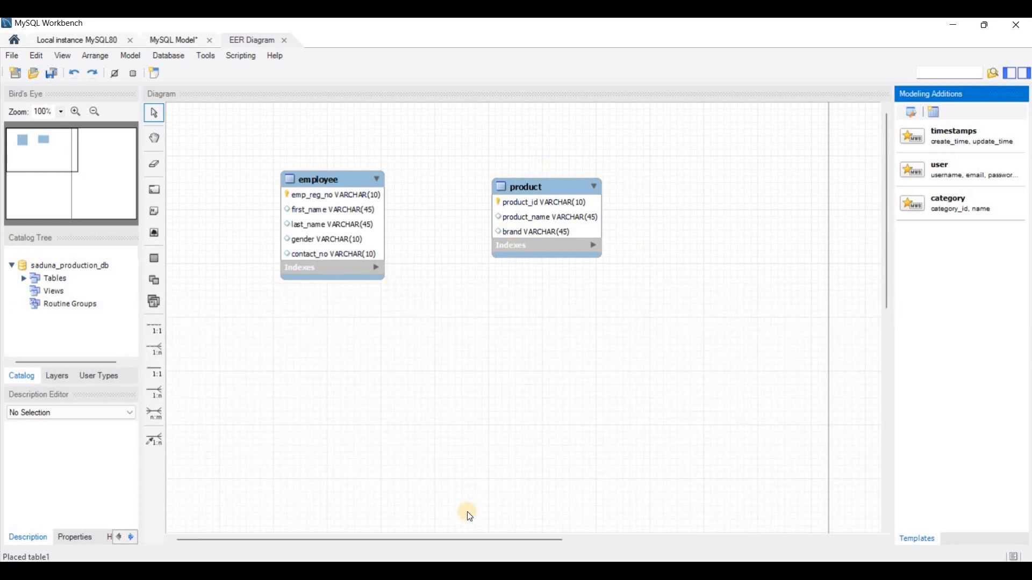
Step: Read question 04 in the PDF about stopping data repetition, then examine the product table in the diagram
key("alt+Tab")
scroll(132, 290, "down", 3)
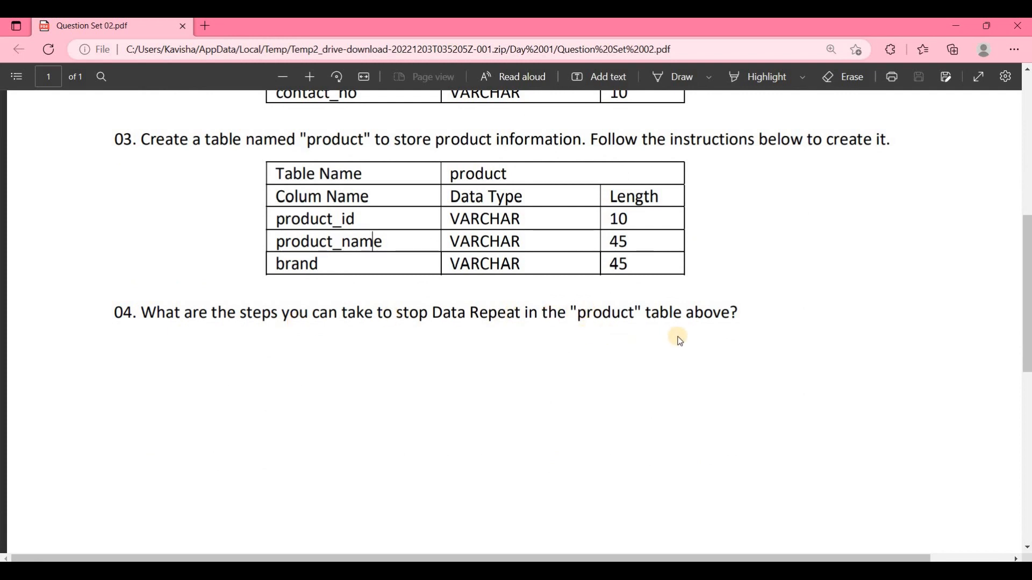
scroll(691, 340, "up", 1)
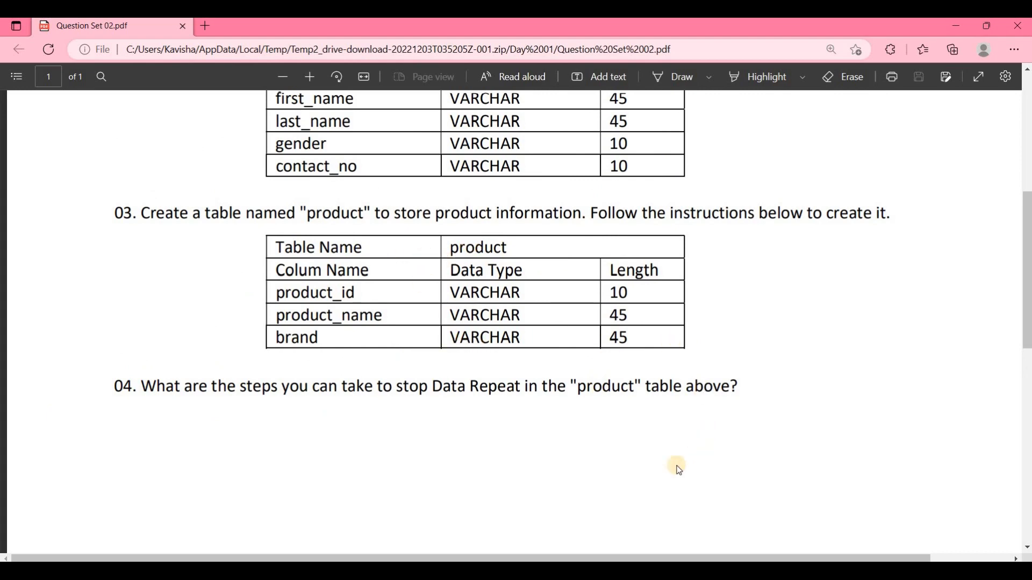
key("alt+Tab")
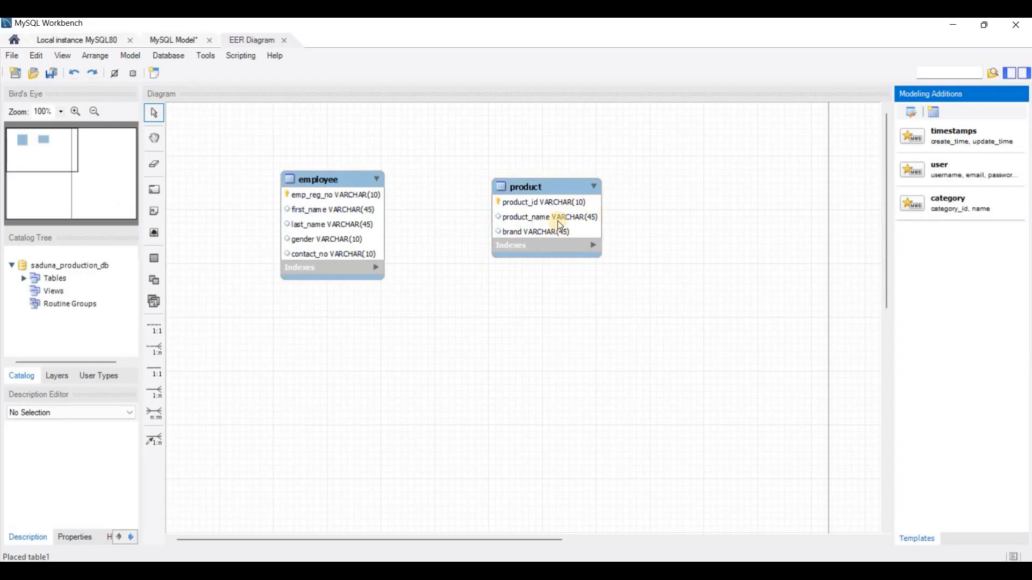
left_click(547, 184)
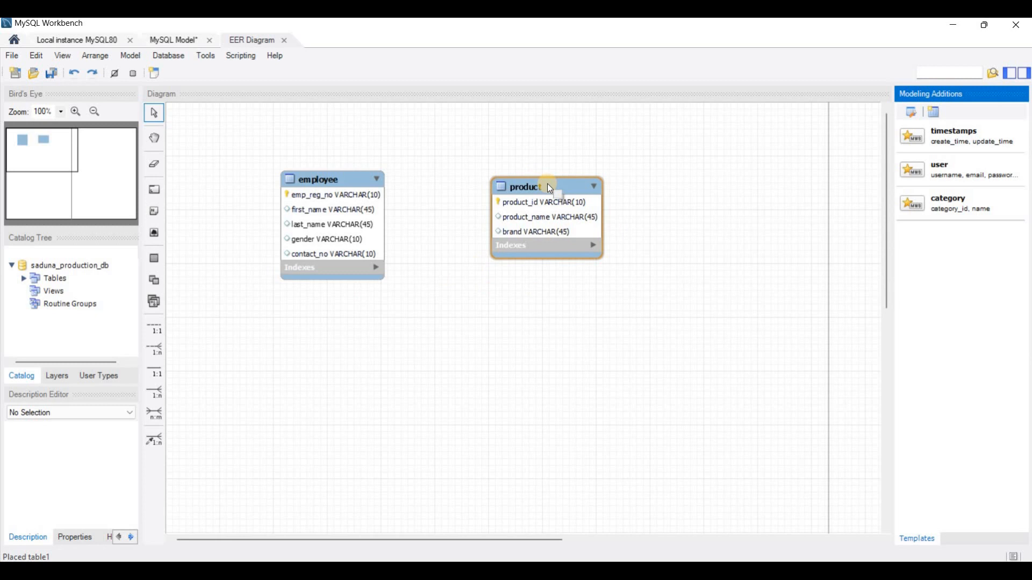
left_click(549, 160)
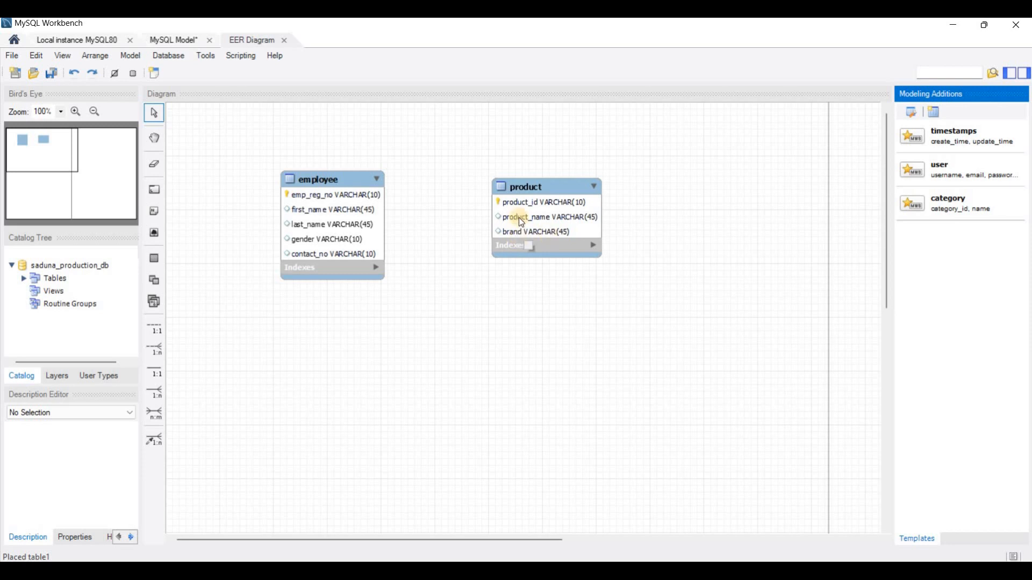
left_click(552, 190)
Step: Place a third table beside product in the diagram and name it brand
left_click(154, 258)
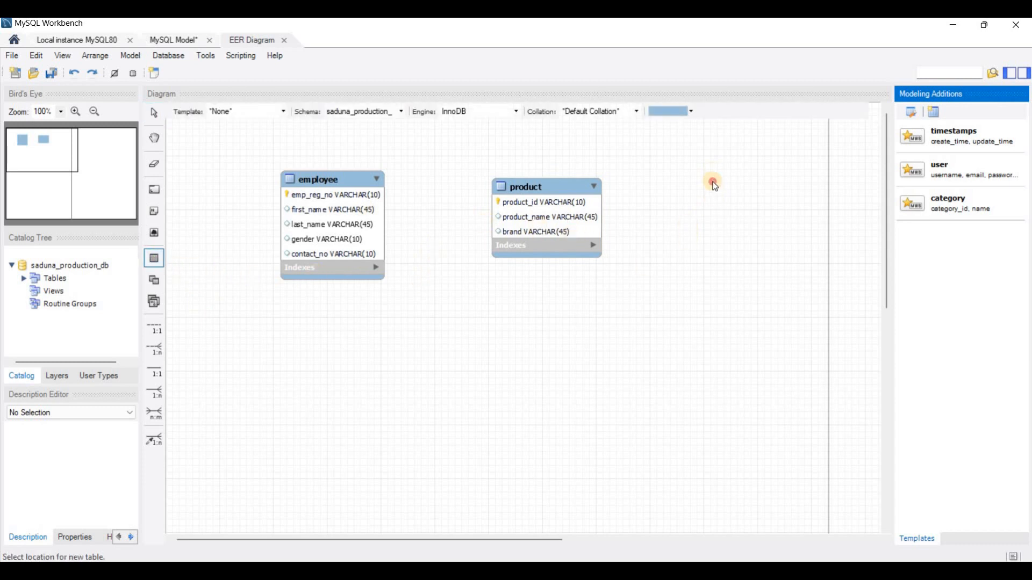
left_click(737, 188)
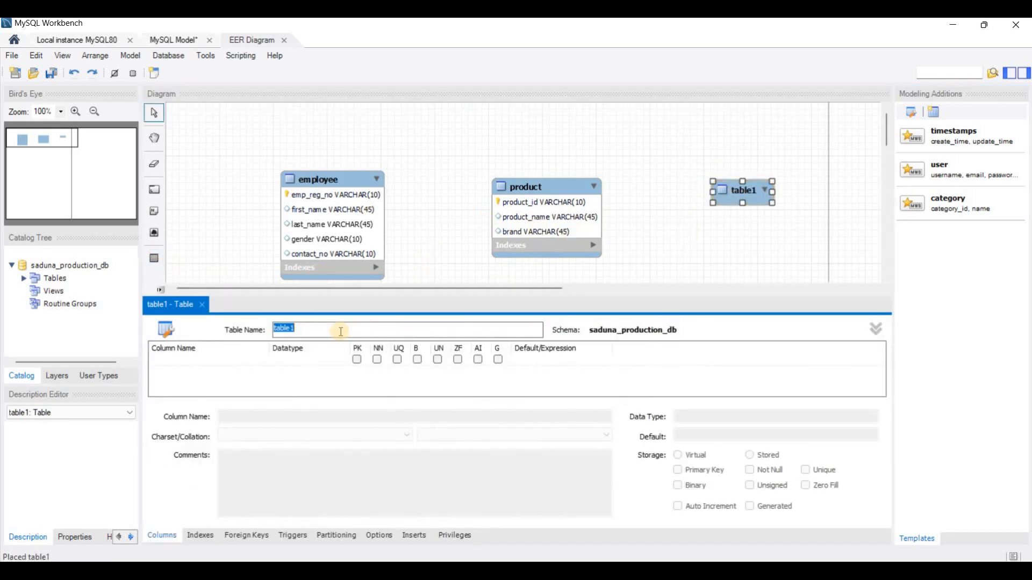
type("brand")
Step: Give the brand table an auto-increment INT primary key column id and a name column of VARCHAR(45), then close its editor
double_click(196, 360)
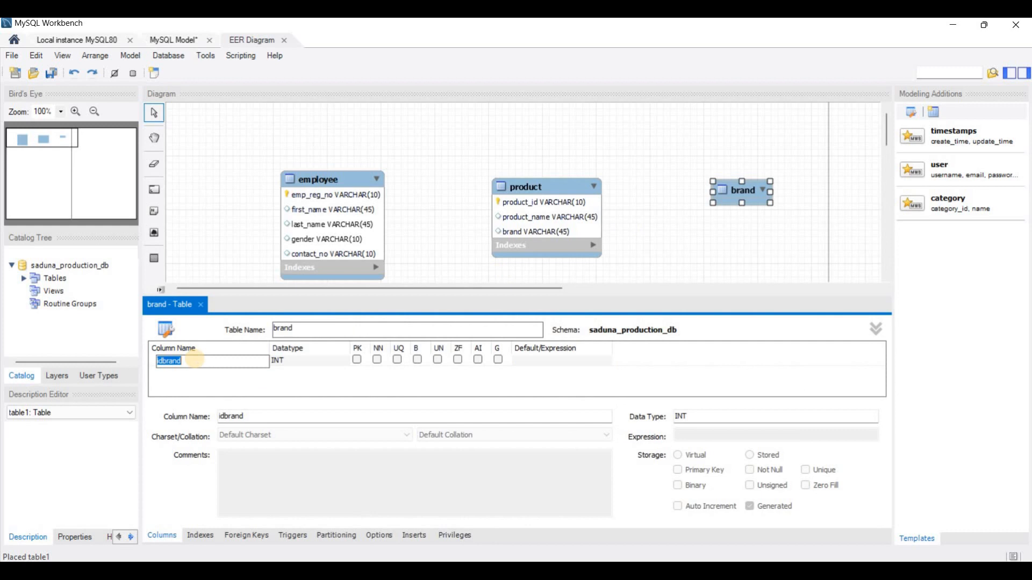
type("id")
left_click(356, 360)
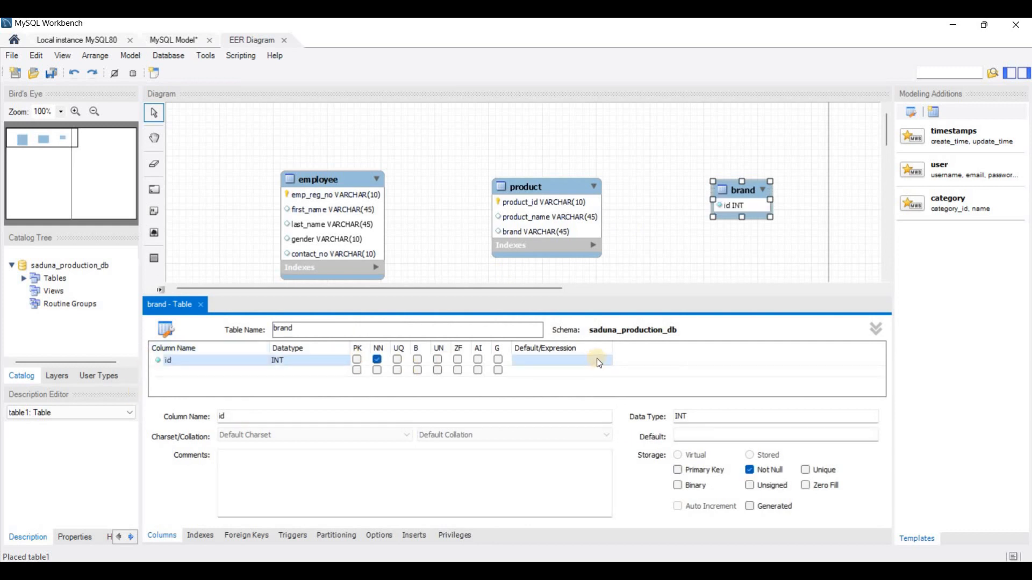
left_click(479, 360)
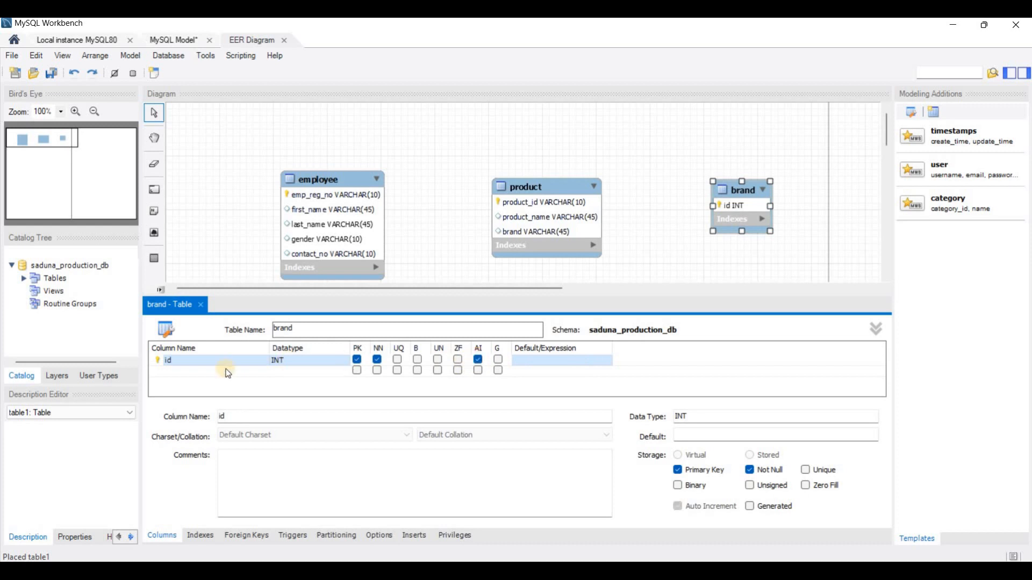
double_click(195, 372)
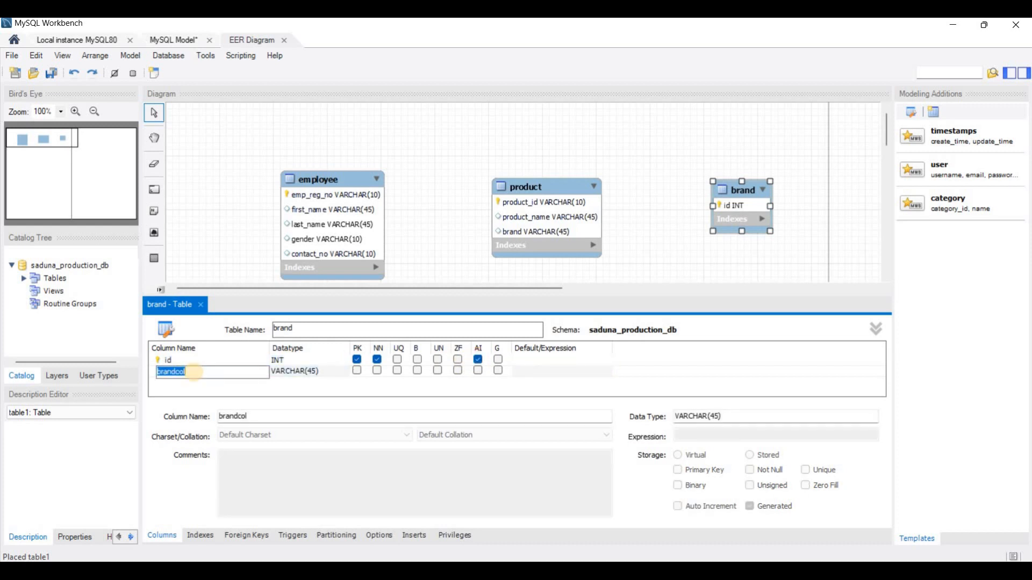
type("name")
left_click(199, 306)
left_click(197, 305)
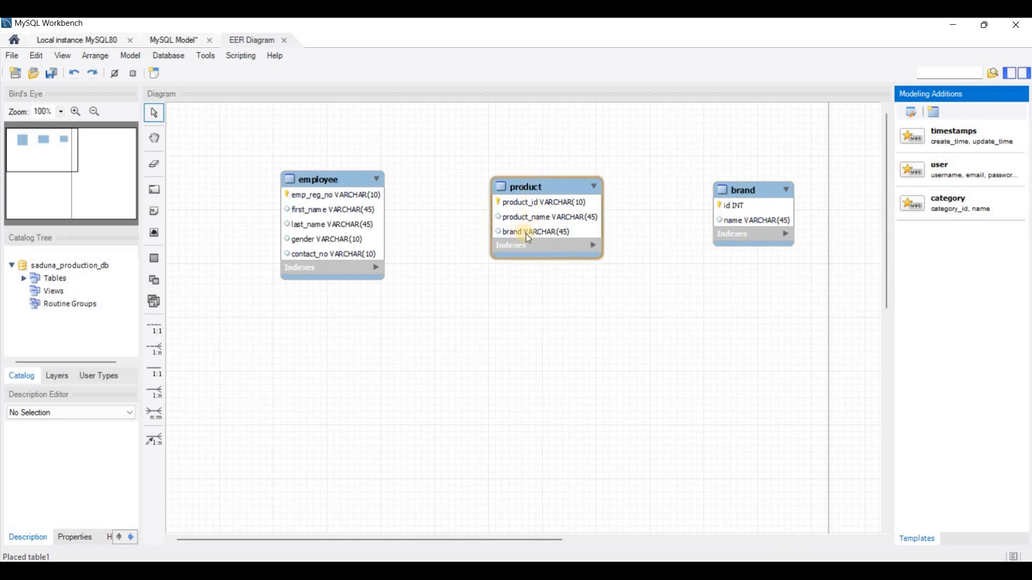
Step: Delete the brand column from the product table and close the table editor
double_click(533, 186)
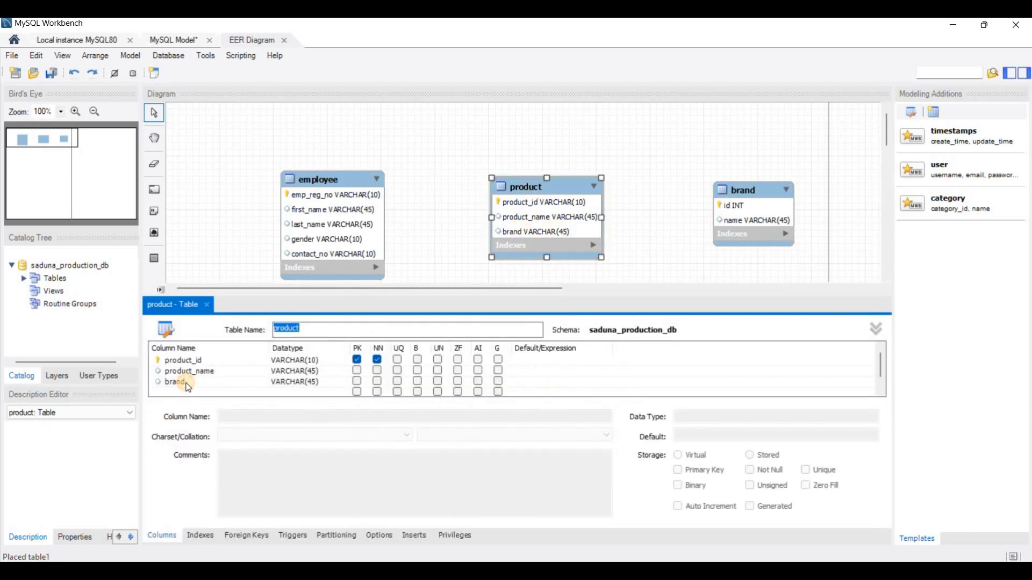
left_click(185, 382)
right_click(187, 383)
left_click(217, 440)
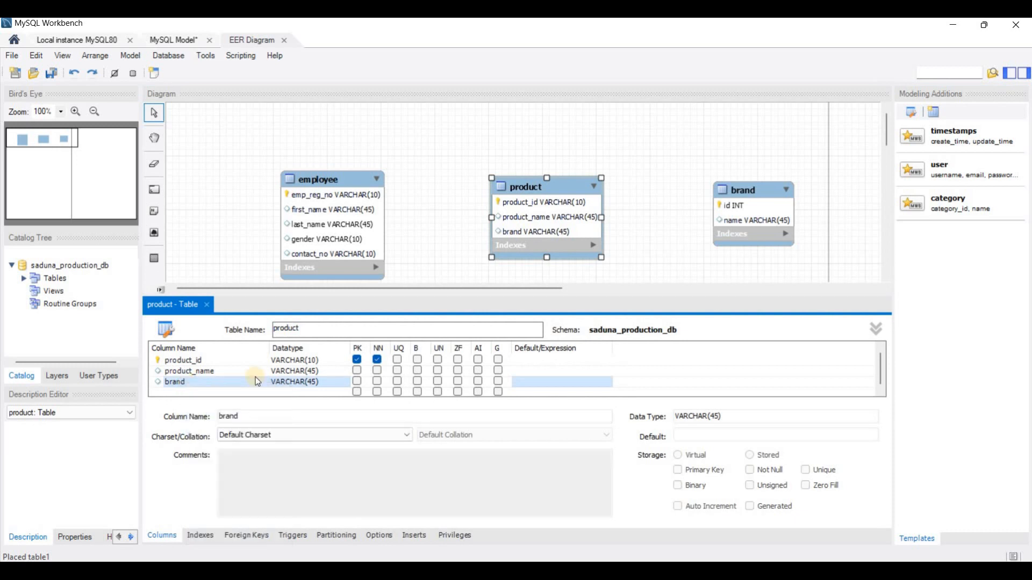
left_click(207, 305)
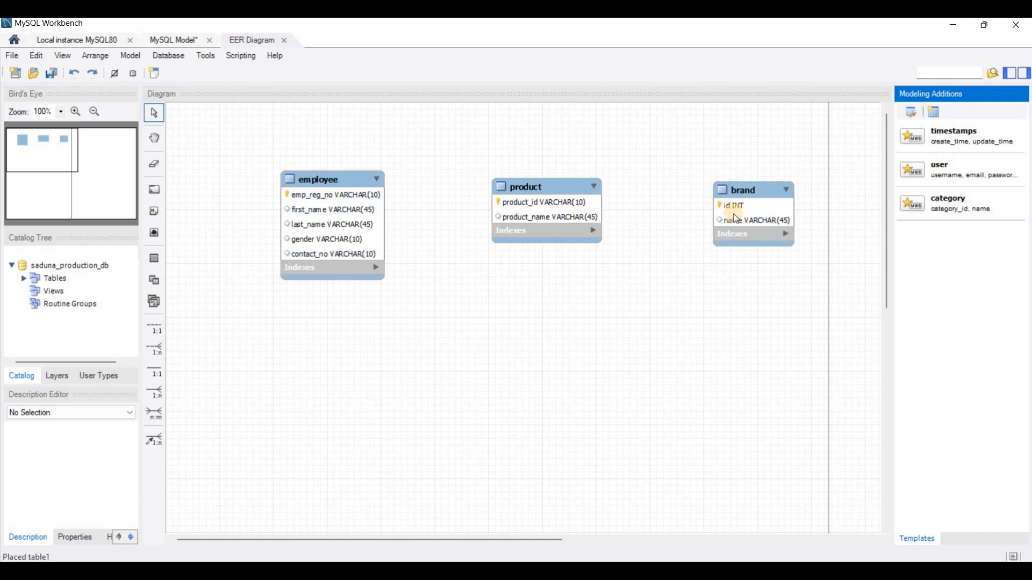
Step: Create a 1:n non-identifying relationship with product receiving the foreign key and brand as the referenced table
left_click(156, 349)
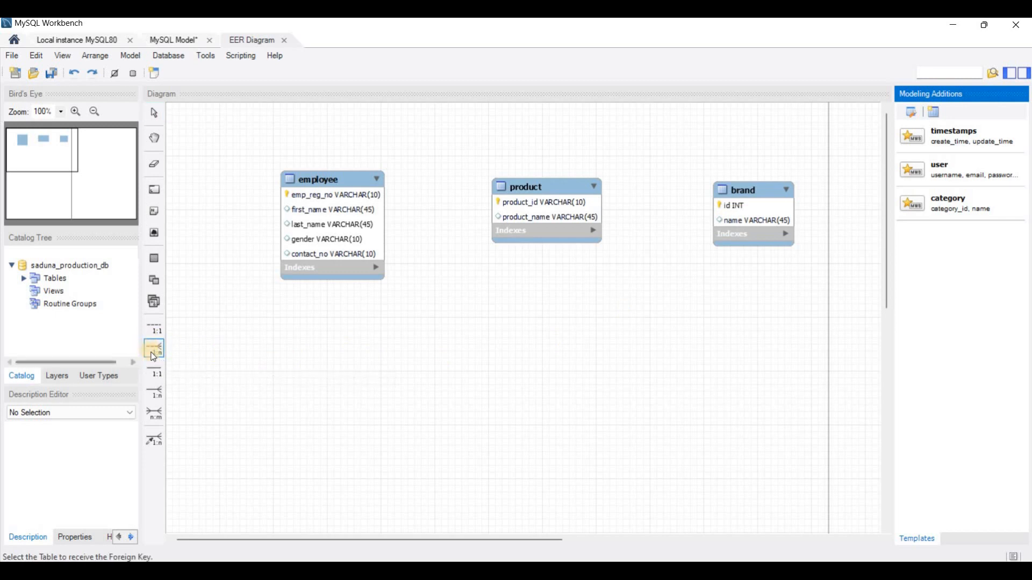
left_click(549, 216)
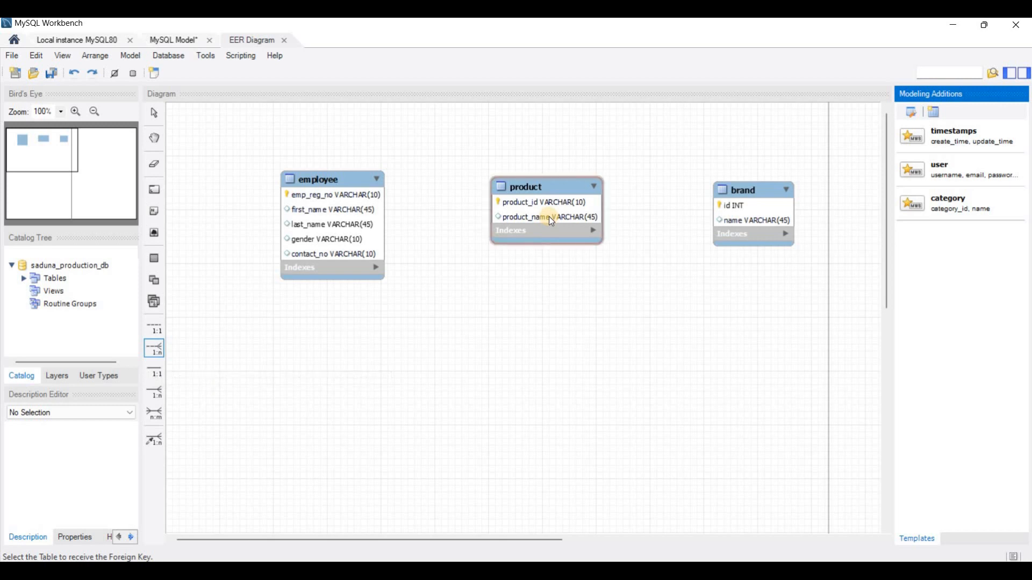
left_click(733, 205)
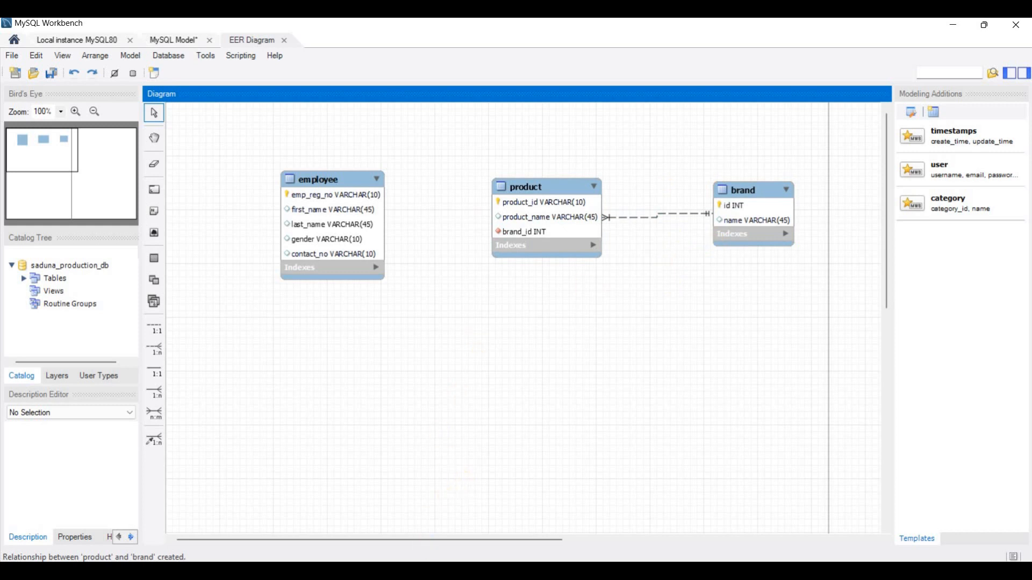
Step: Review the question set in the PDF from the product table back up to its introduction
key("alt+Tab")
scroll(405, 368, "up", 3)
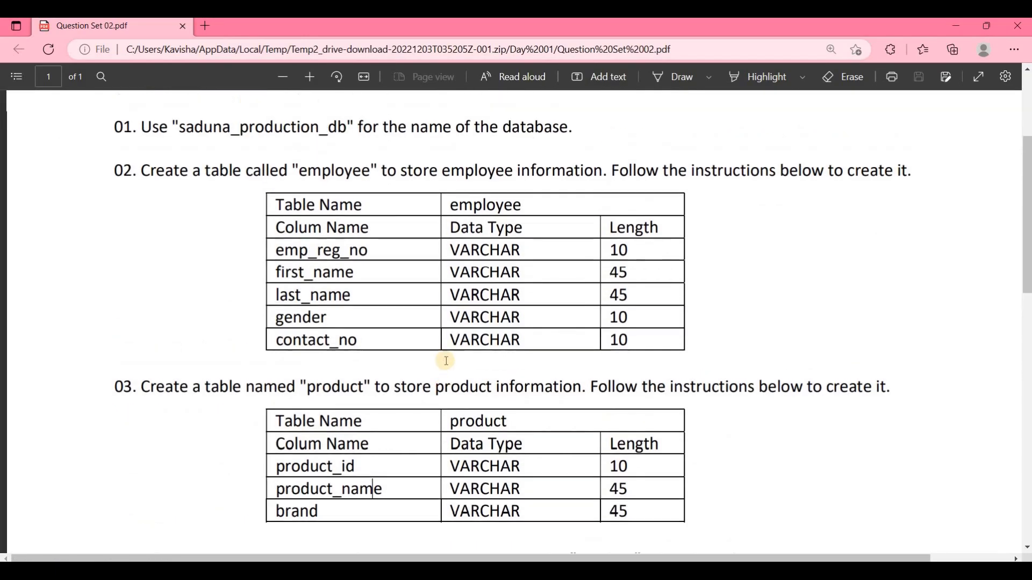
scroll(446, 360, "up", 4)
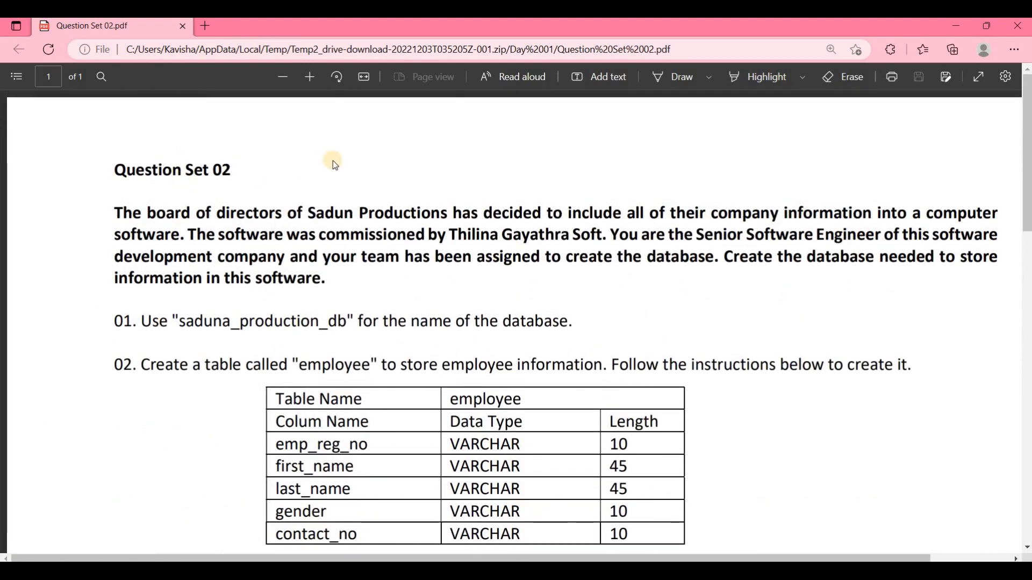